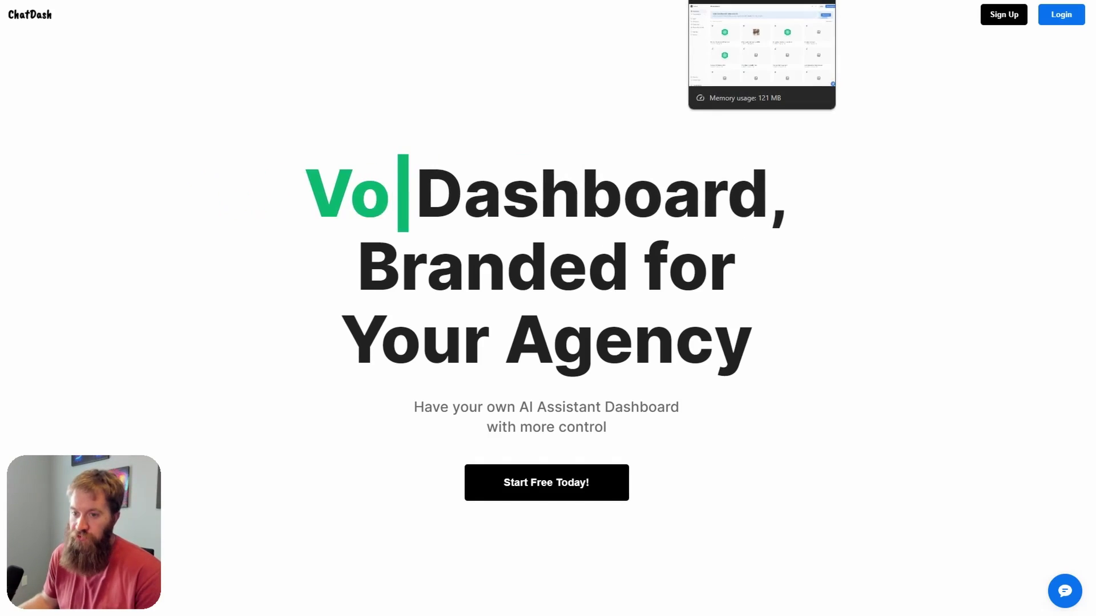
Step: Open the Umbree GPT Method (LIVE) assistant in Voiceflow and view its 17 test-user transcripts
click(742, 0)
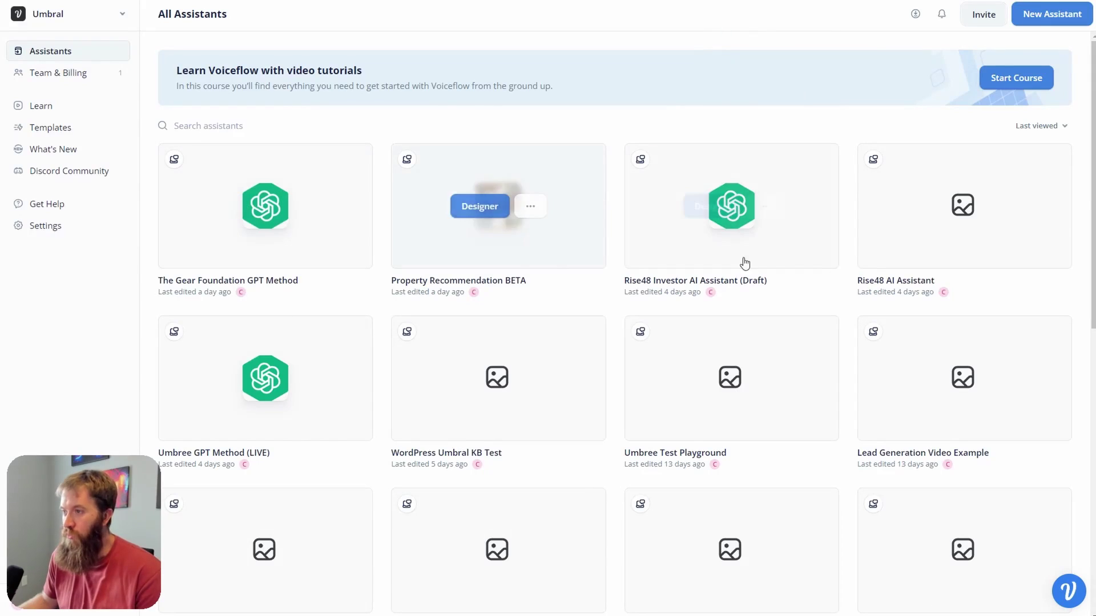
click(262, 393)
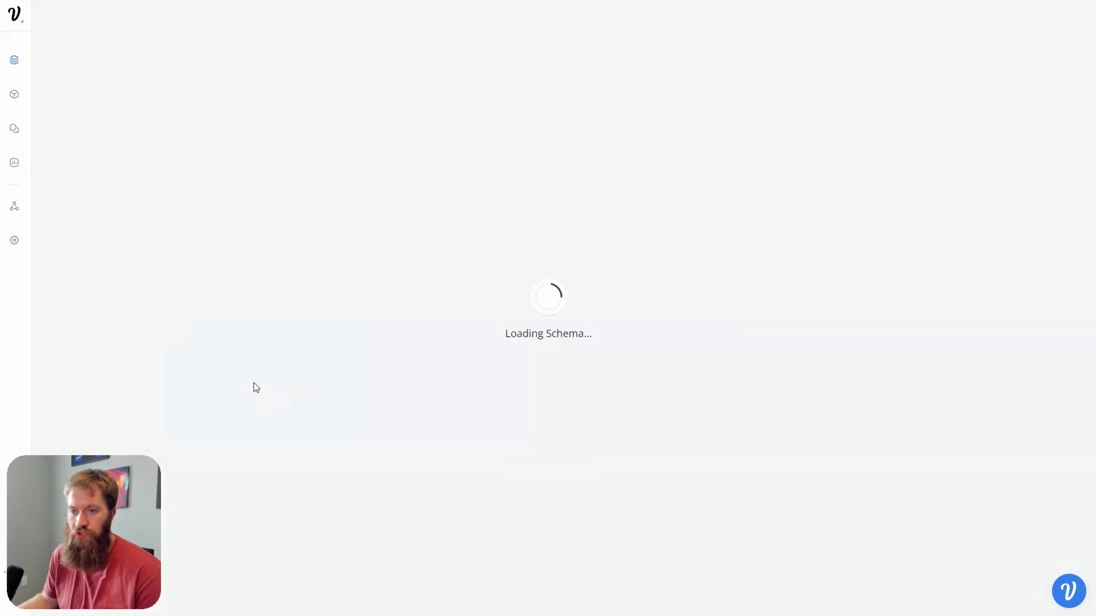
click(14, 137)
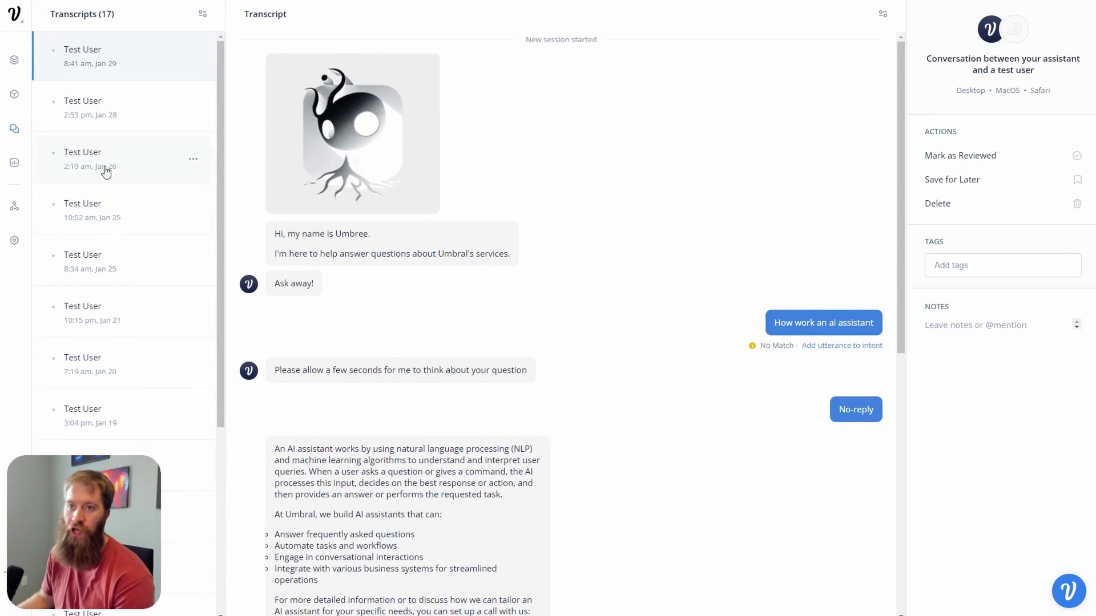
scroll(519, 257, down, 9)
scroll(519, 266, up, 9)
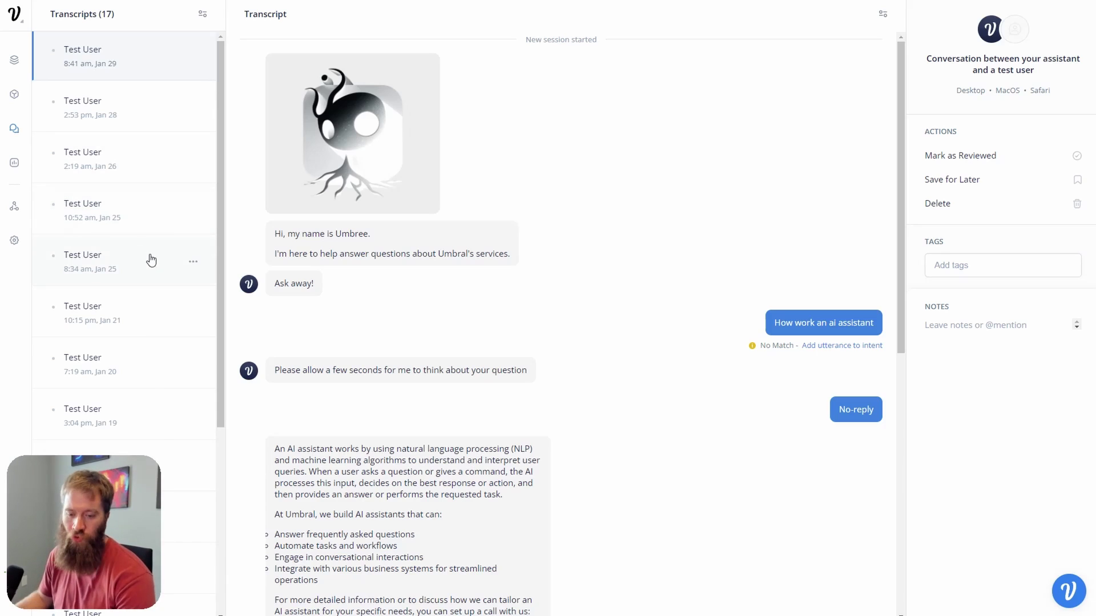
Step: Leave the transcripts through the workspace menu and return to the Voiceflow assistants dashboard
click(23, 27)
click(53, 50)
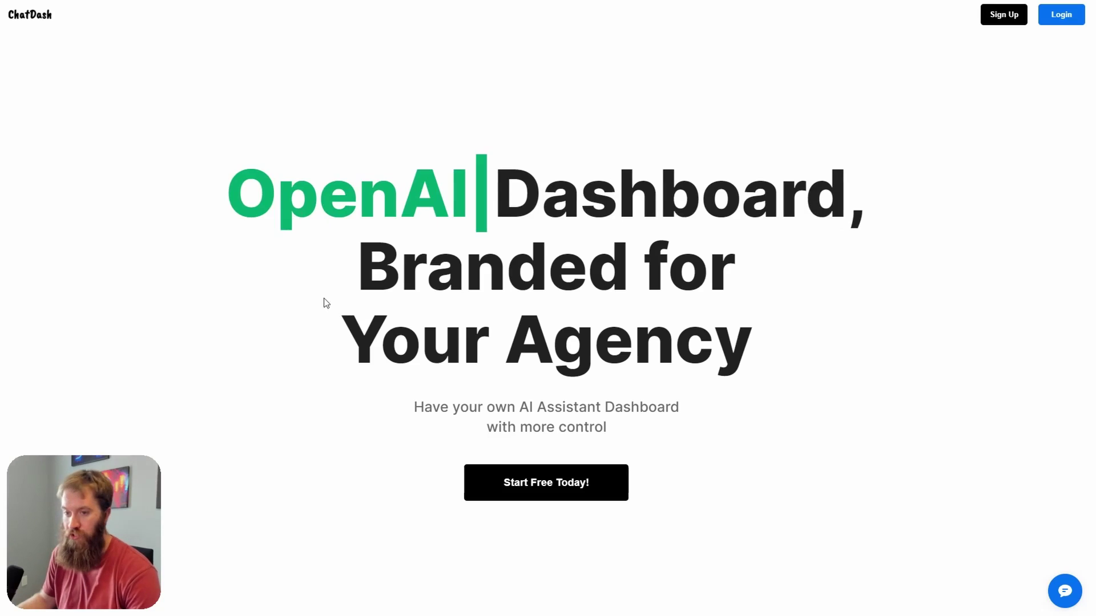
Step: Scroll through the analytics and agency dashboard sections to the Starter, Professional and Premium plans
scroll(370, 279, down, 15)
scroll(369, 279, down, 10)
scroll(365, 291, up, 2)
scroll(323, 235, down, 2)
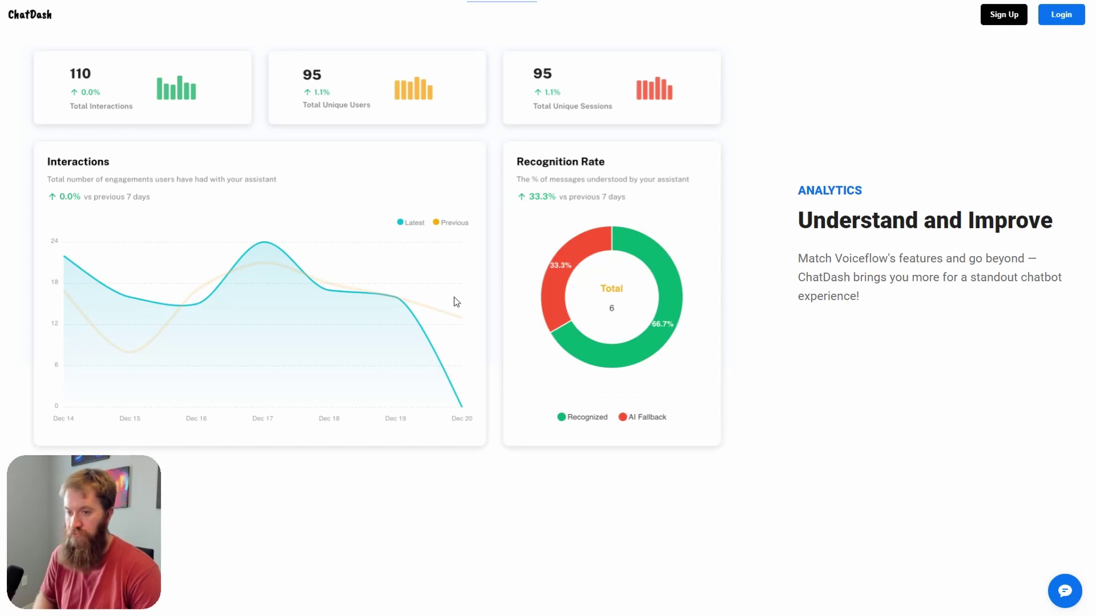
scroll(531, 266, down, 10)
scroll(621, 309, down, 13)
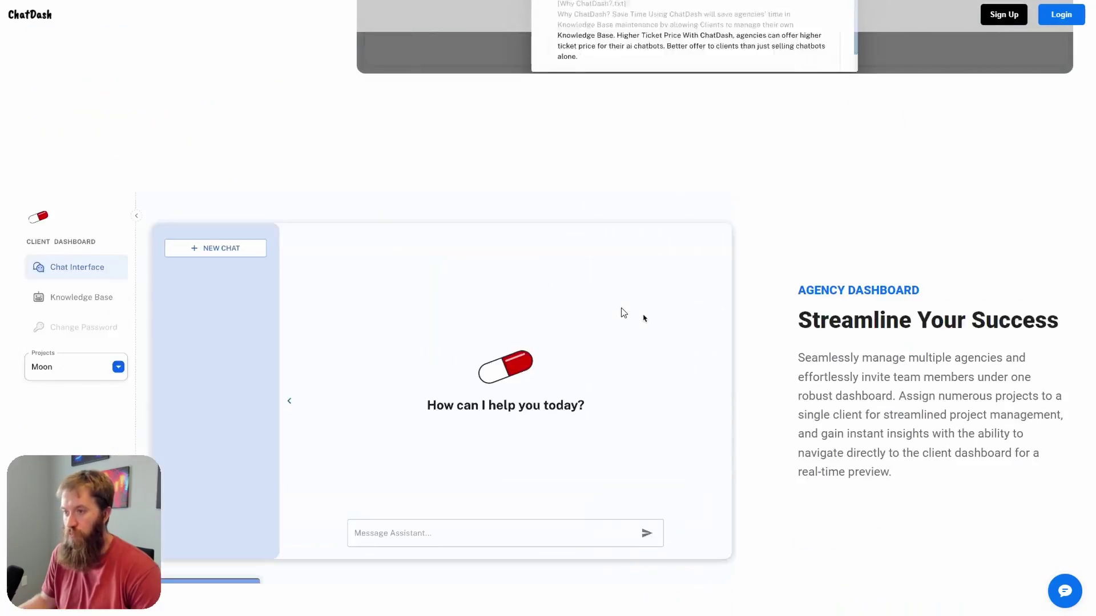
scroll(900, 323, up, 5)
scroll(901, 323, up, 13)
scroll(949, 313, down, 11)
scroll(916, 365, down, 15)
scroll(896, 362, up, 2)
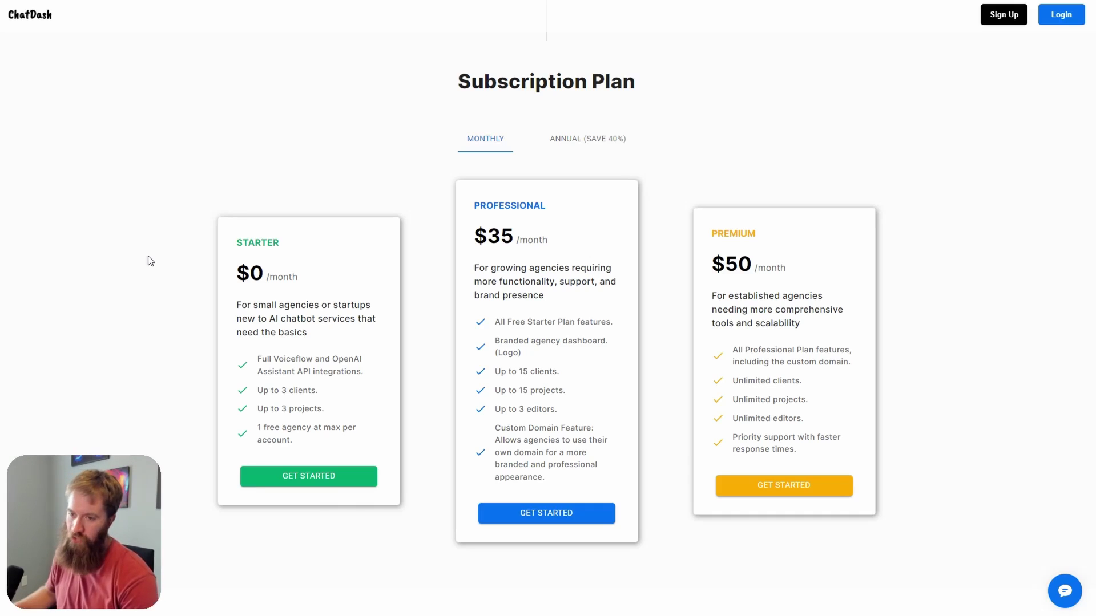
Step: Sign in, clear the autofilled client search, and open My Profile in the Umbral workspace
click(1063, 19)
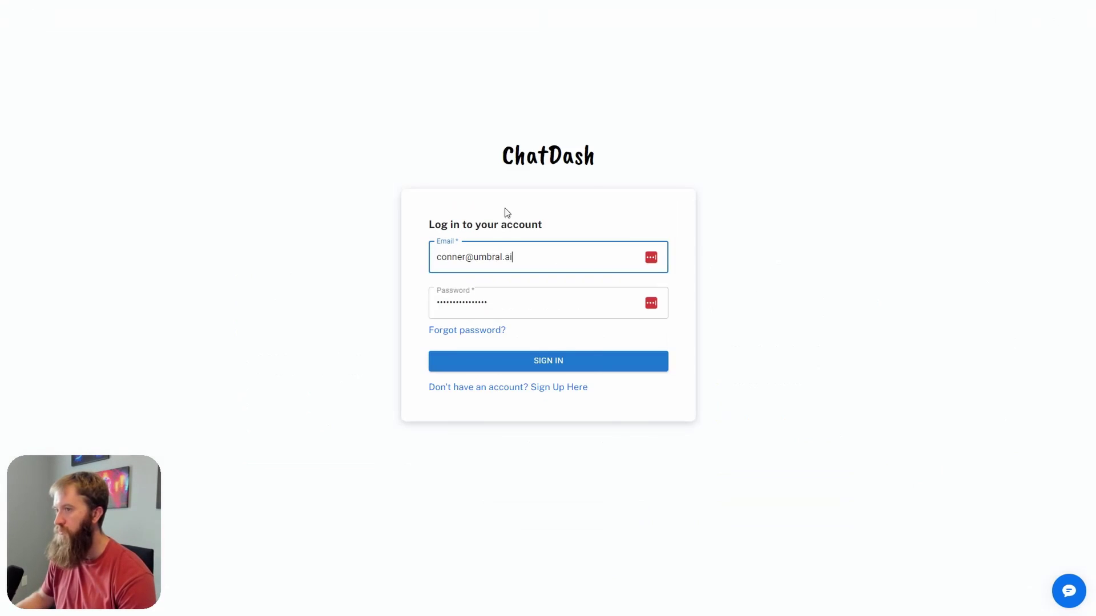
click(591, 368)
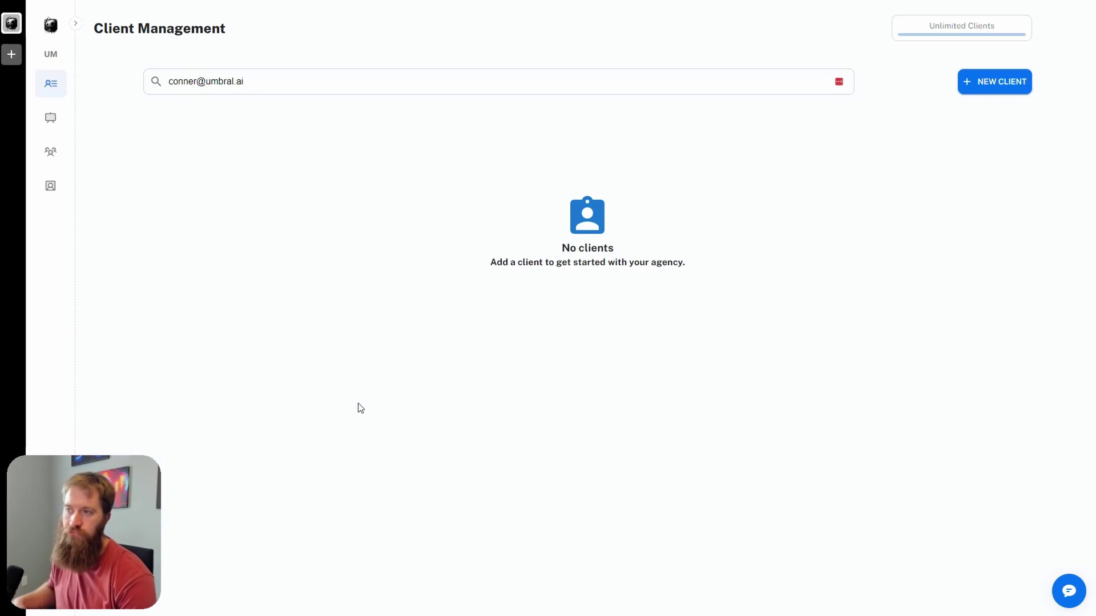
triple_click(303, 81)
key(BackSpace)
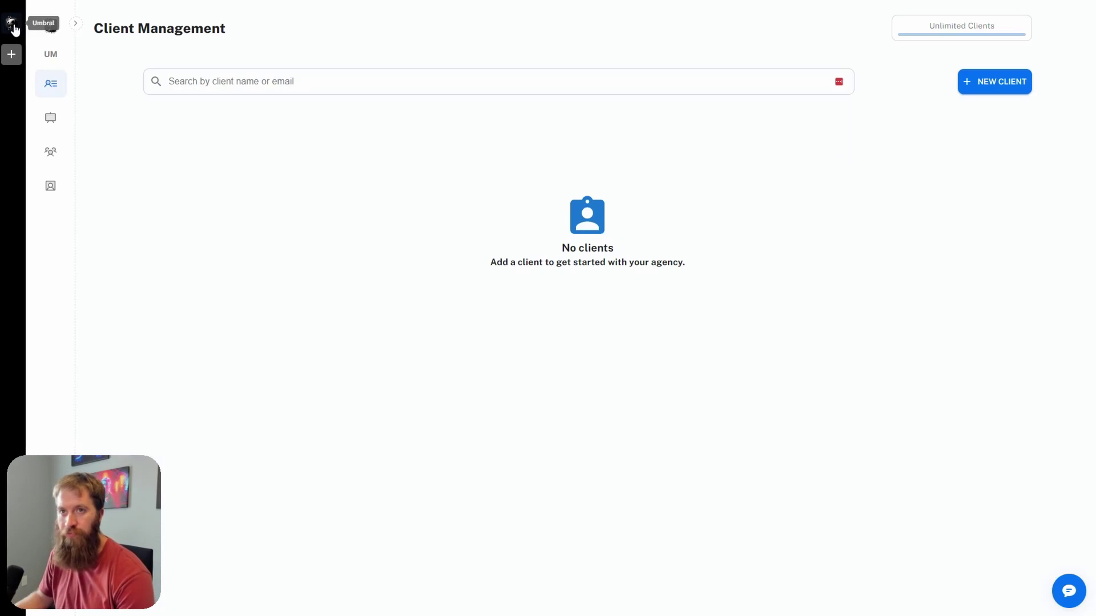
click(13, 27)
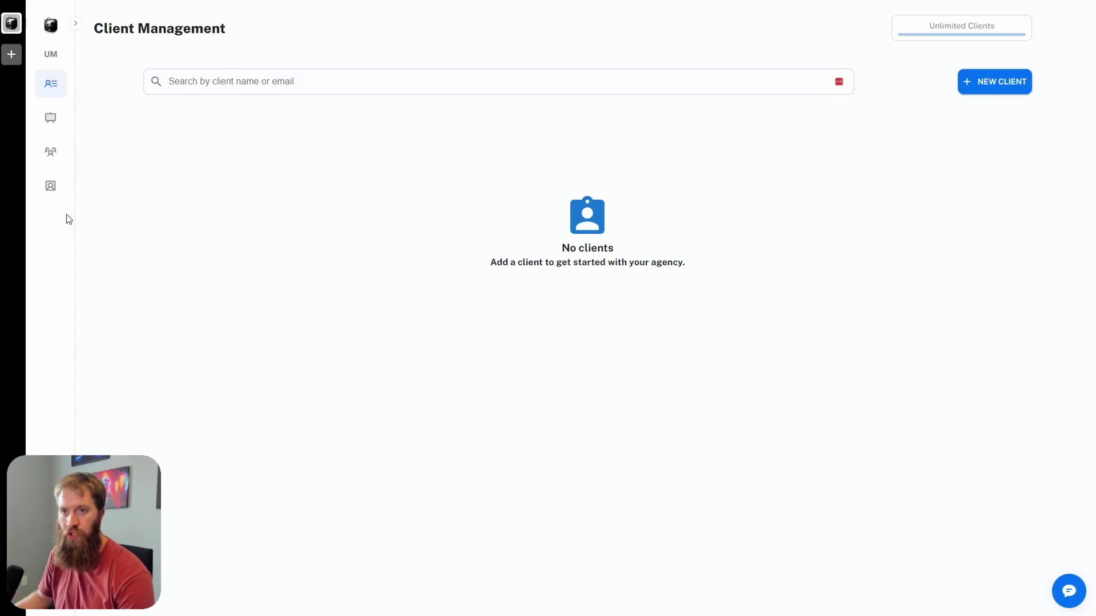
click(51, 187)
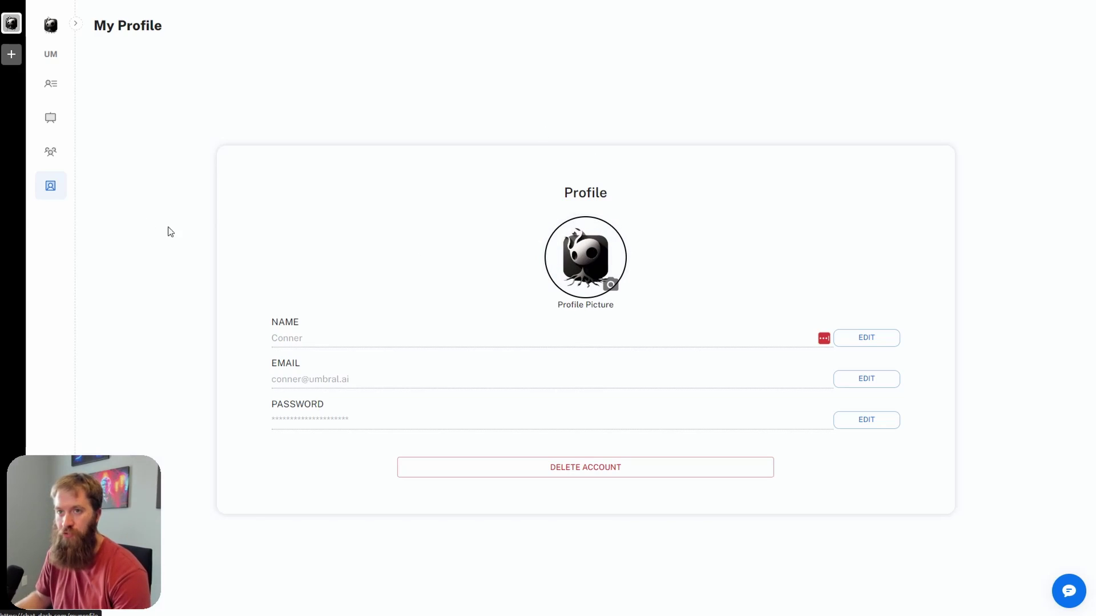
Step: Open Agency Profile and review Umbral's premium plan, zero projects and clients, and the admin member
click(62, 160)
click(114, 184)
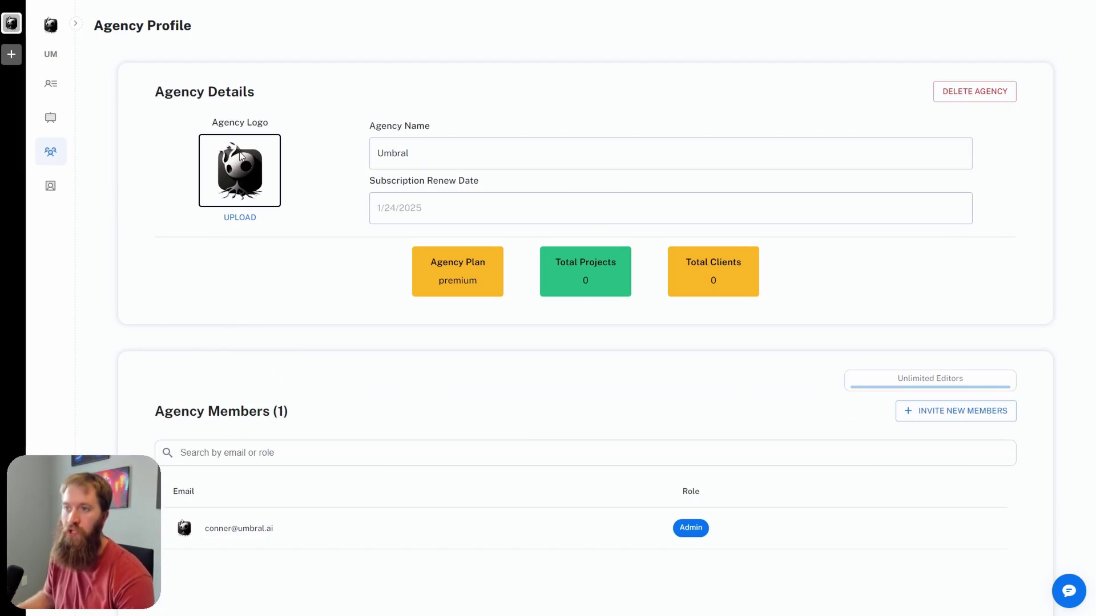
scroll(354, 351, down, 2)
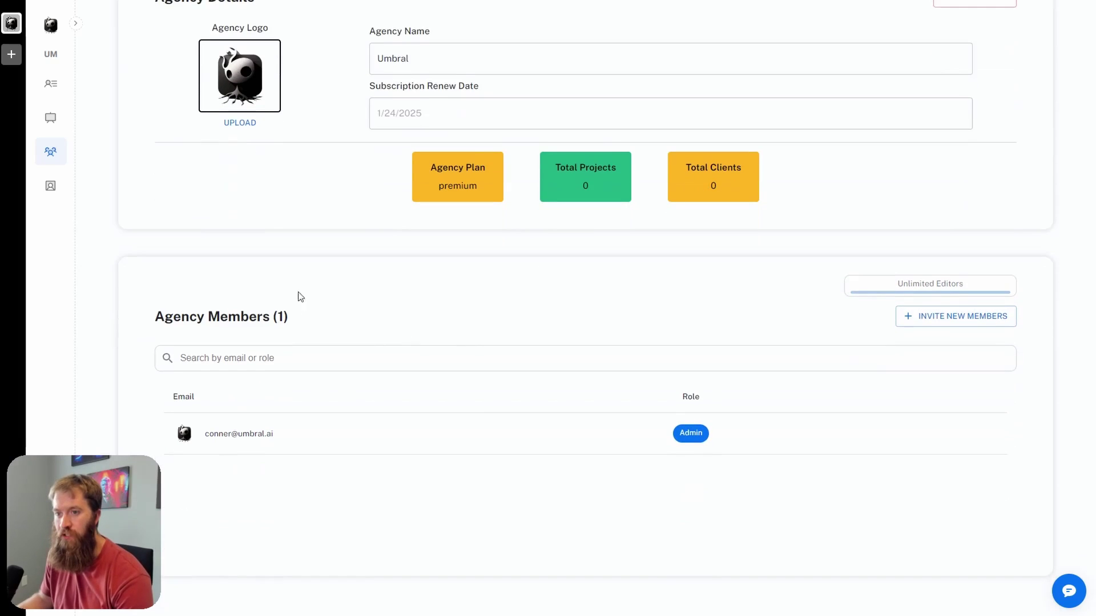
scroll(513, 371, up, 2)
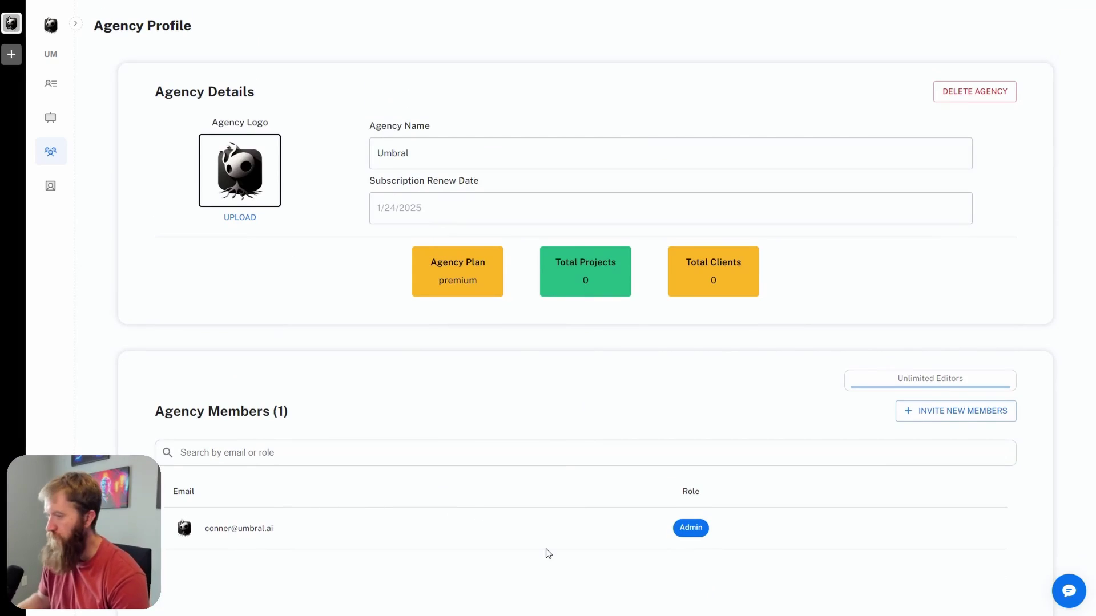
scroll(460, 289, down, 2)
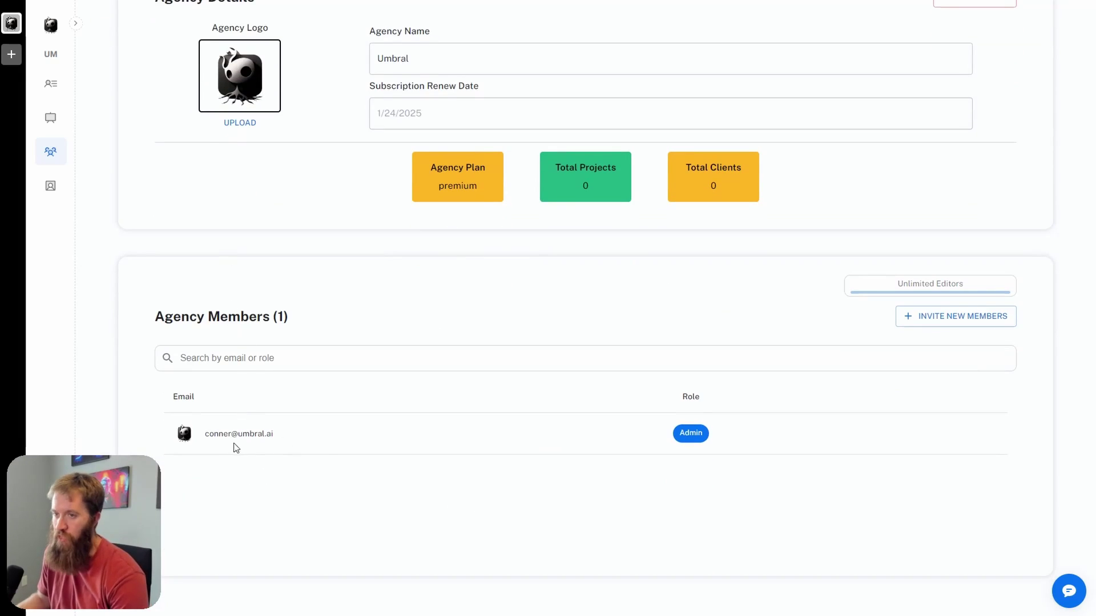
drag(235, 439, 323, 443)
click(323, 489)
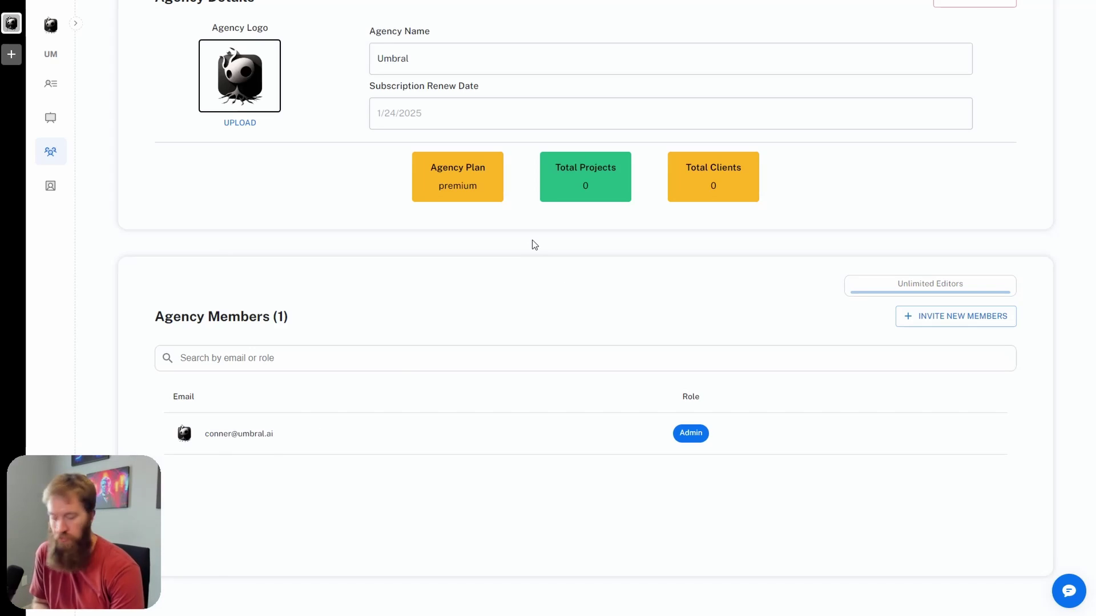
scroll(518, 244, up, 2)
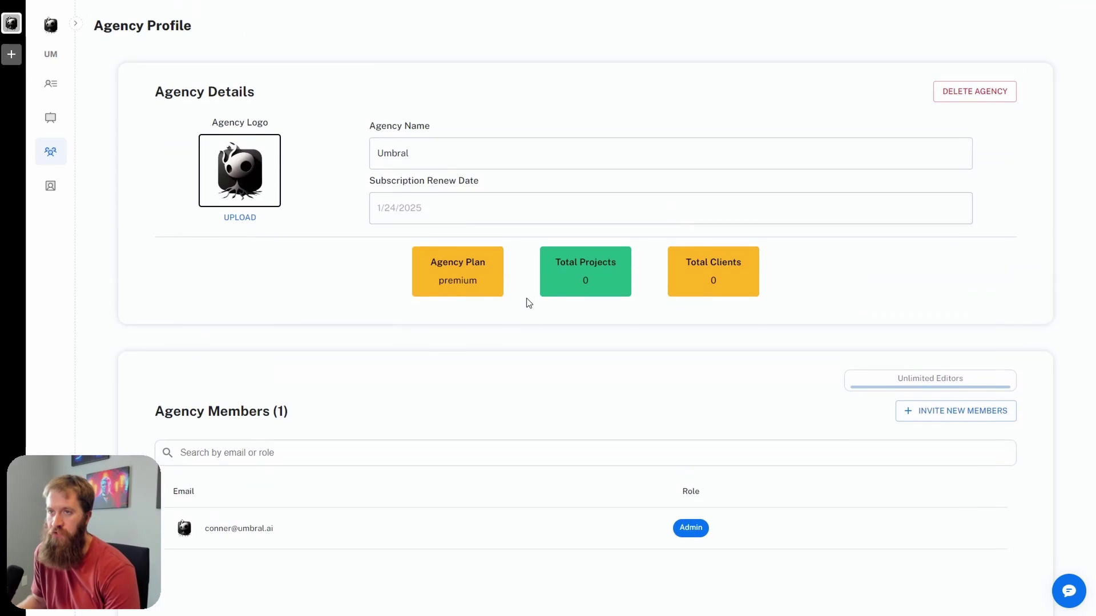
mouse_move(53, 152)
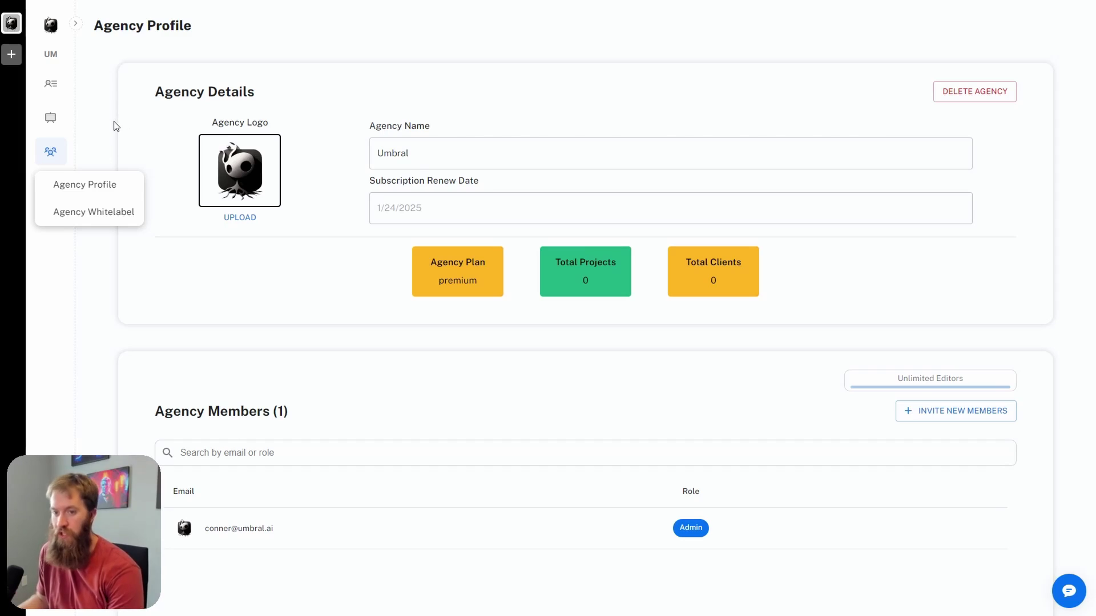
click(53, 119)
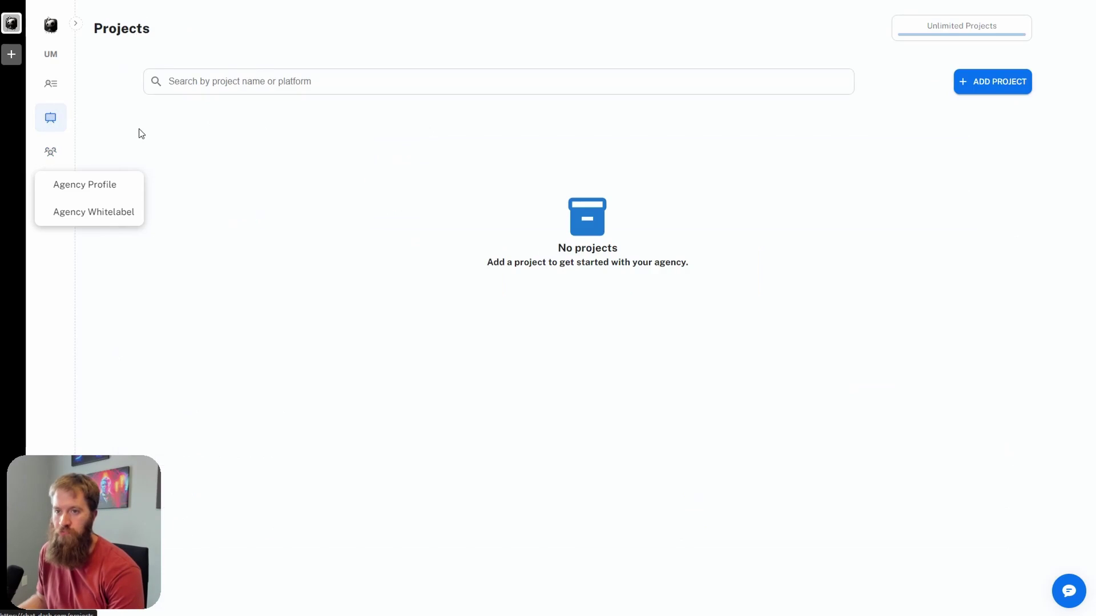
click(55, 84)
click(50, 117)
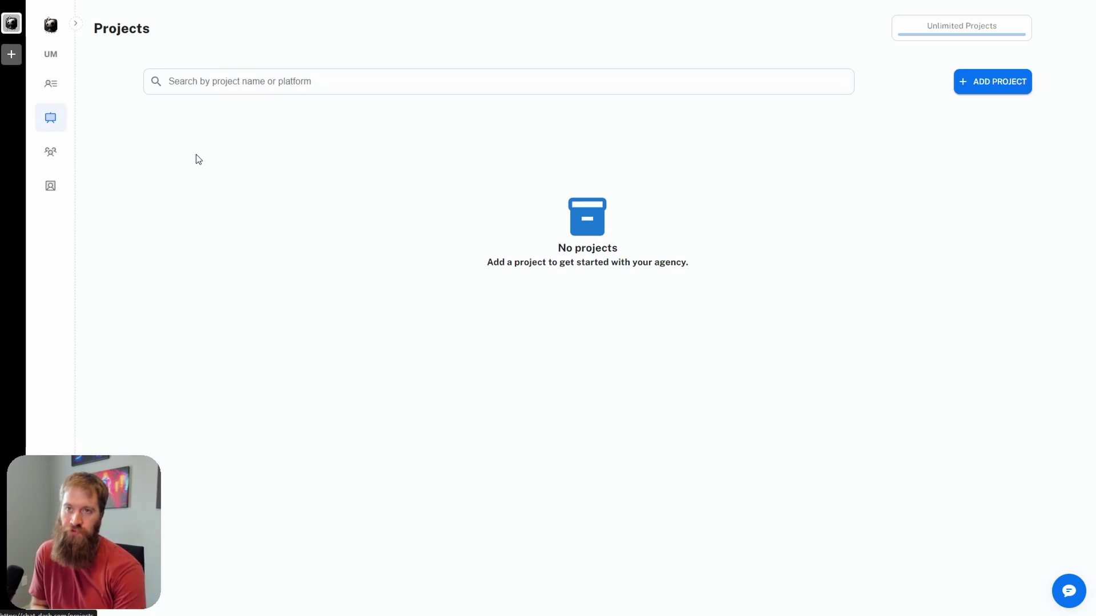
click(46, 83)
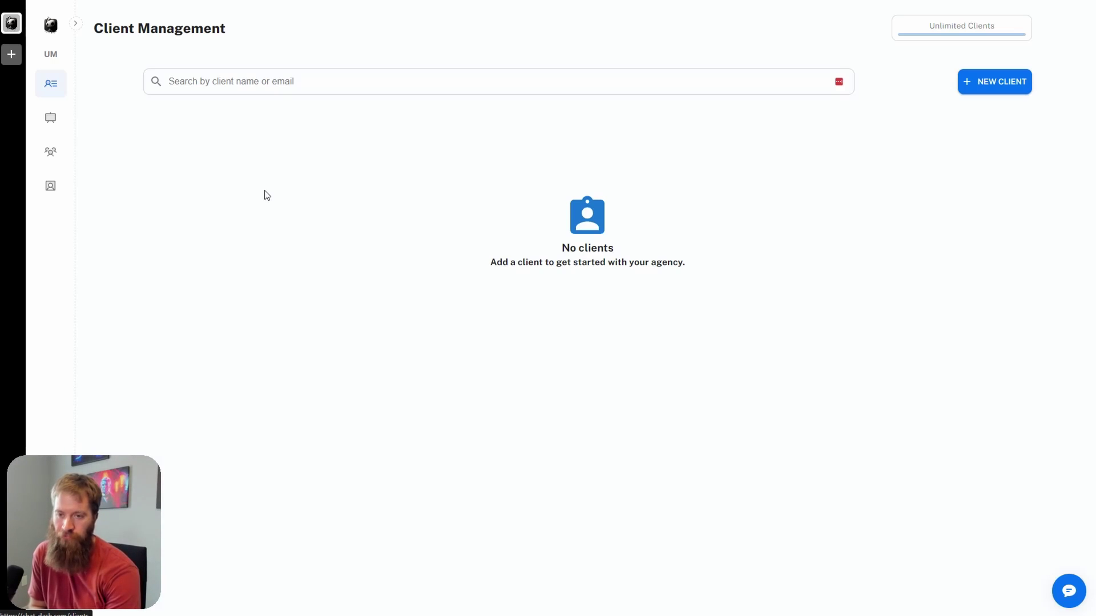
click(51, 118)
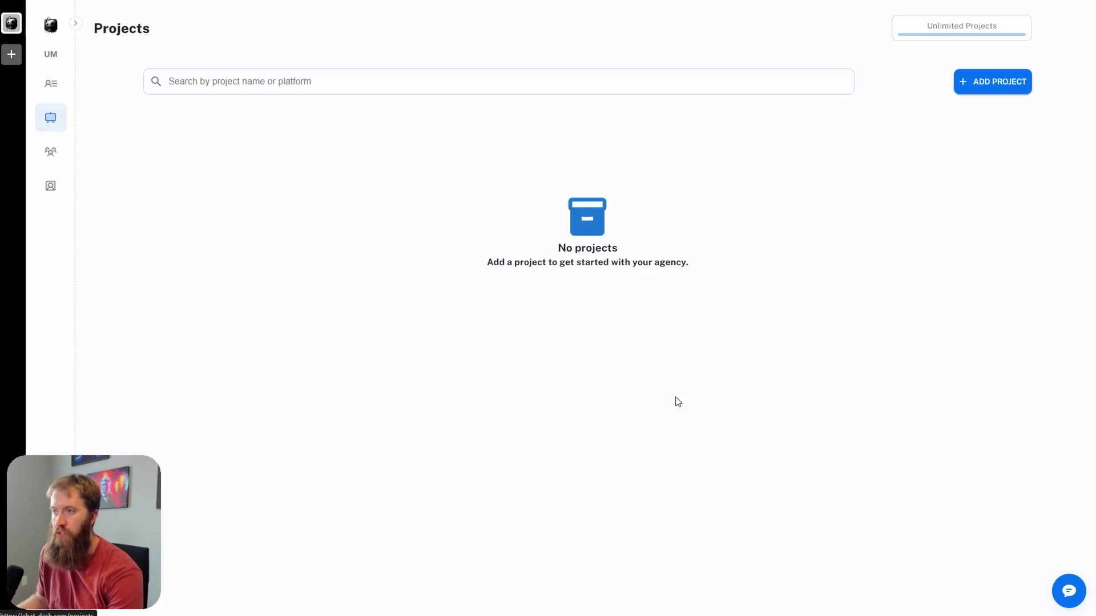
Step: Start a new VOICEFLOW project in Add Project and name it Umbree
click(998, 84)
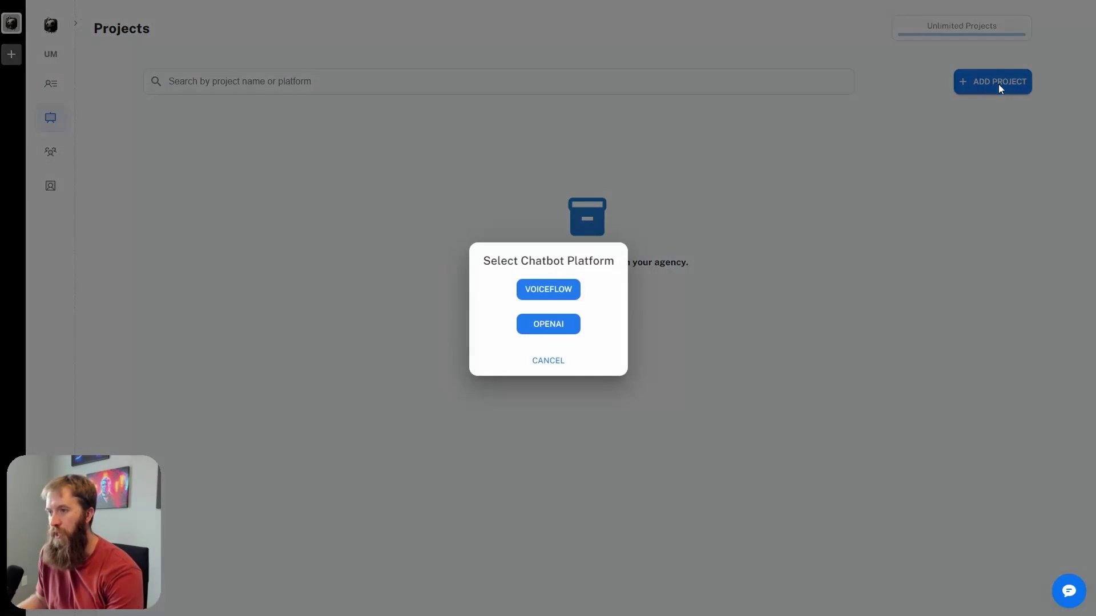
click(568, 291)
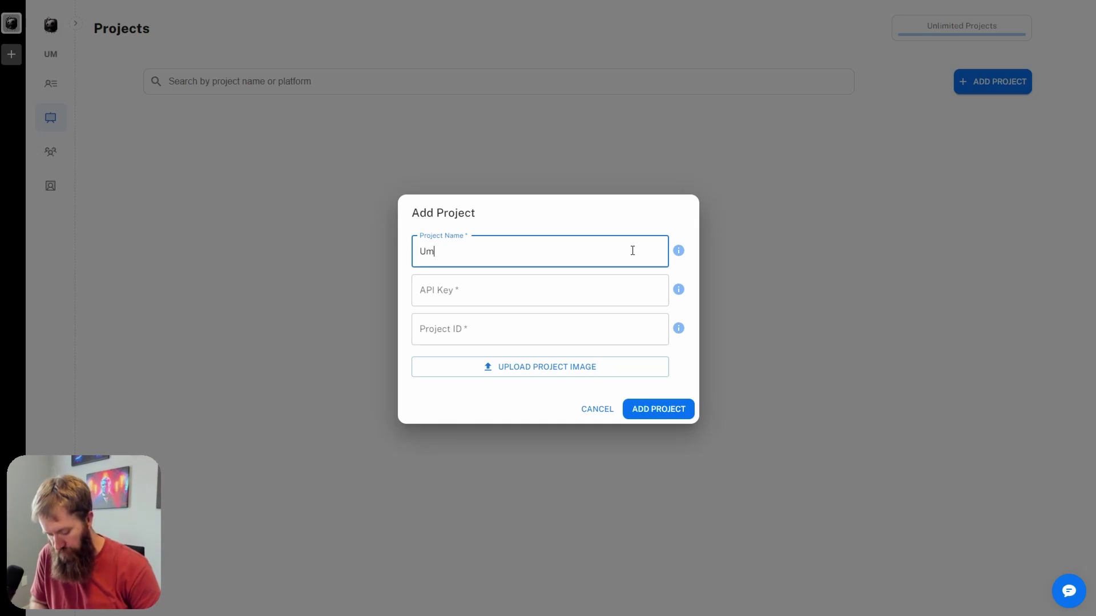
click(803, 273)
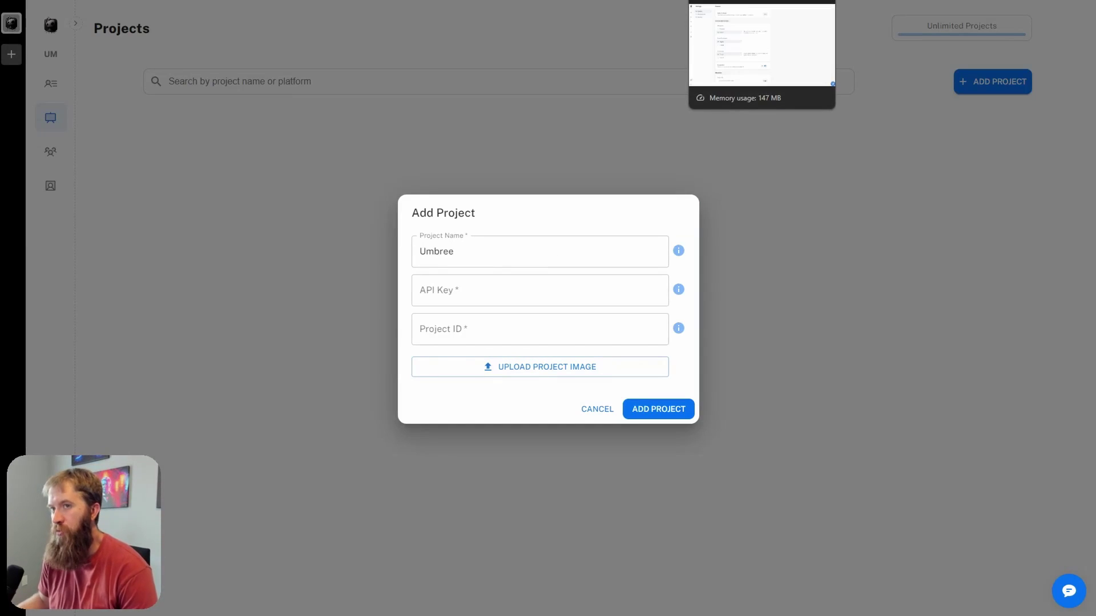
Step: Go to the assistant's Integration settings and show the Project API page with its primary key
click(762, 1)
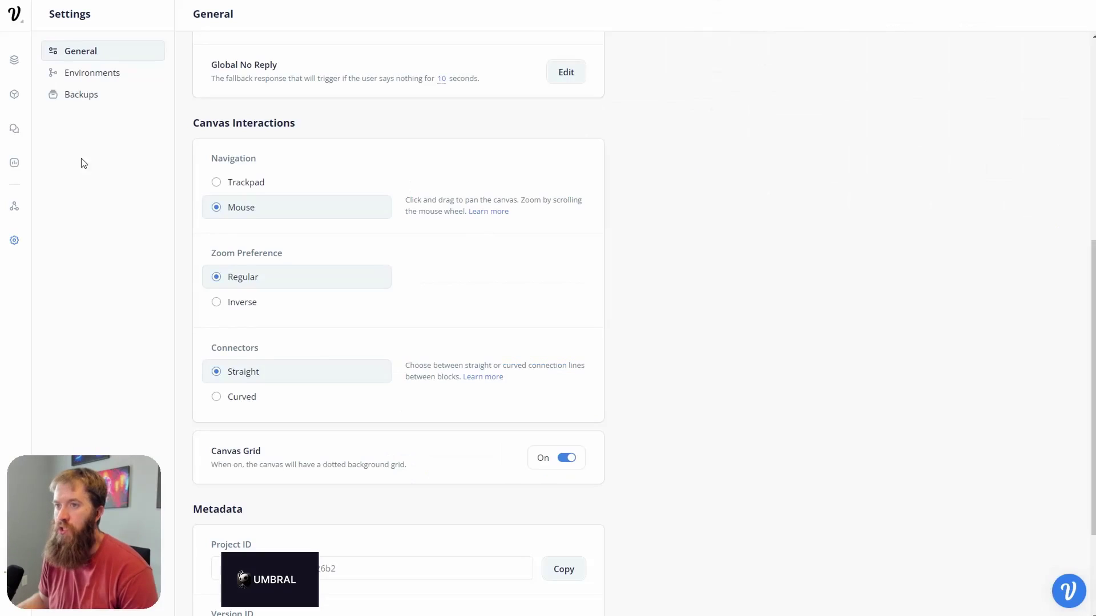
click(20, 70)
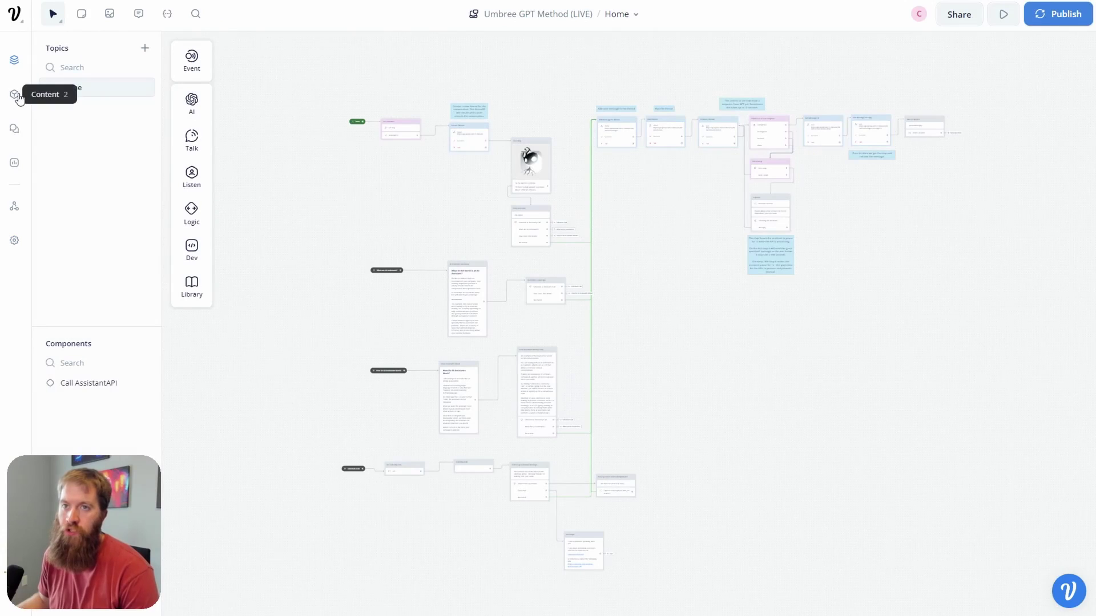
click(12, 210)
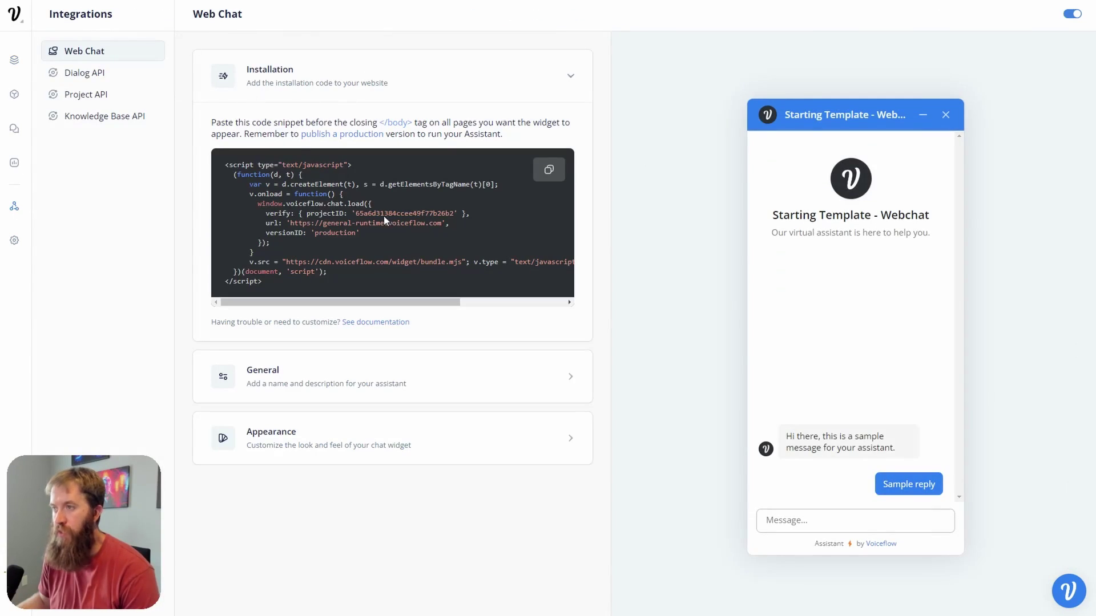
click(105, 95)
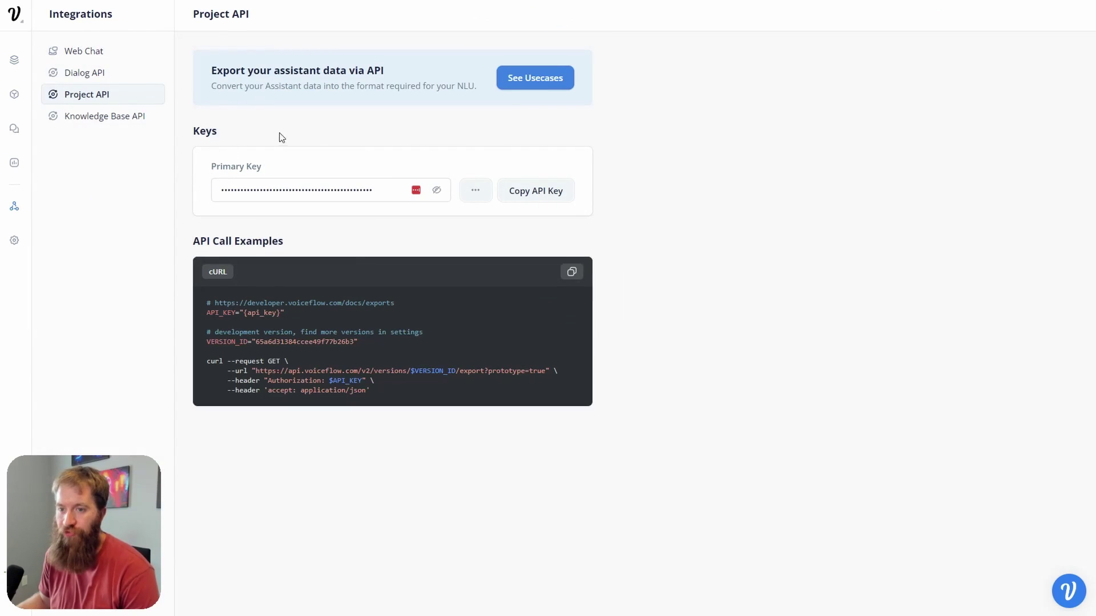
Step: Copy the Voiceflow API key and paste it into the Add Project form
click(562, 197)
key(alt+Tab)
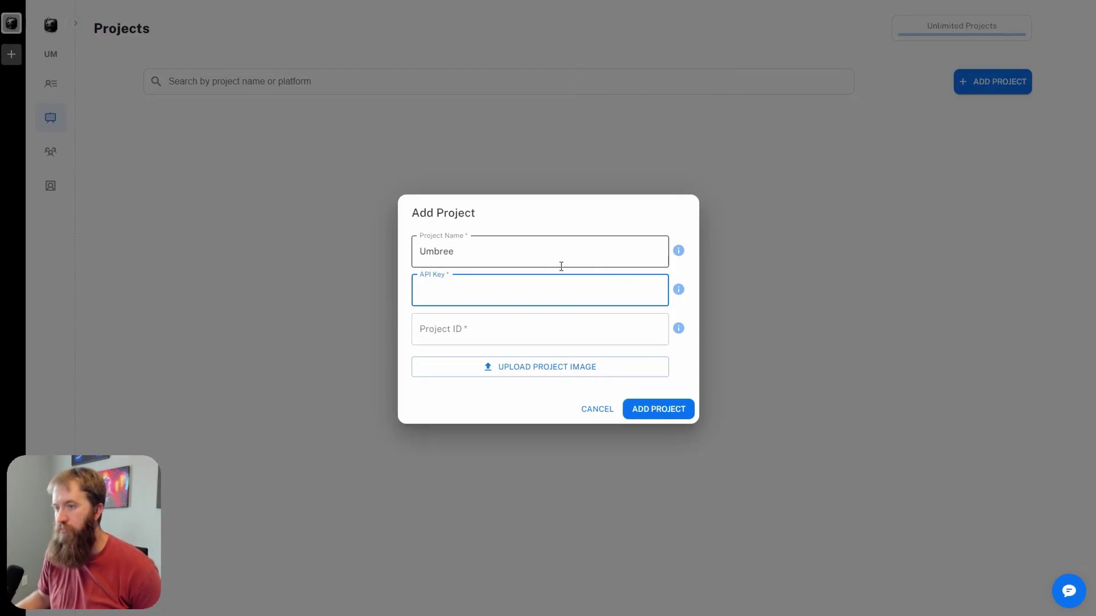
key(ctrl+v)
click(556, 339)
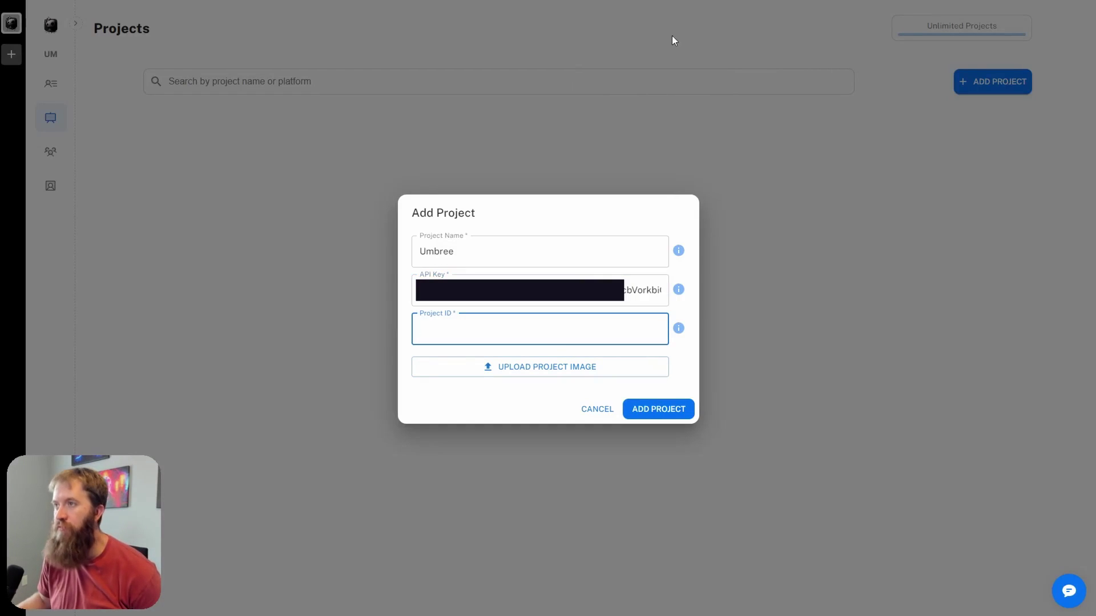
Step: Copy the project ID from the Voiceflow project settings and paste it into the form
key(alt+Tab)
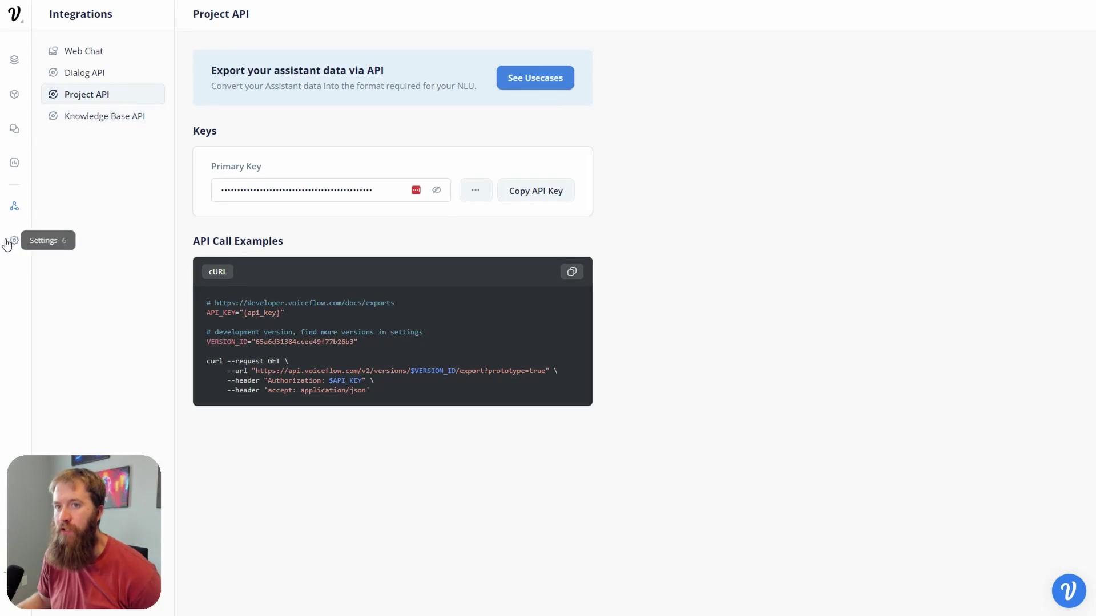
click(14, 242)
scroll(448, 447, down, 5)
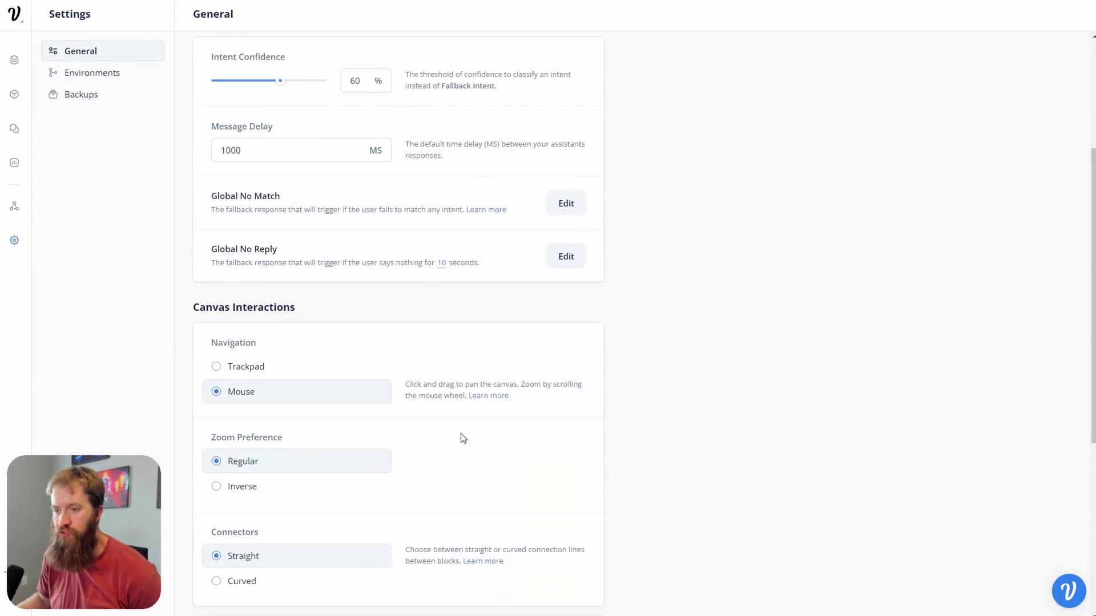
scroll(476, 438, down, 2)
click(571, 573)
key(alt+Tab)
key(ctrl+v)
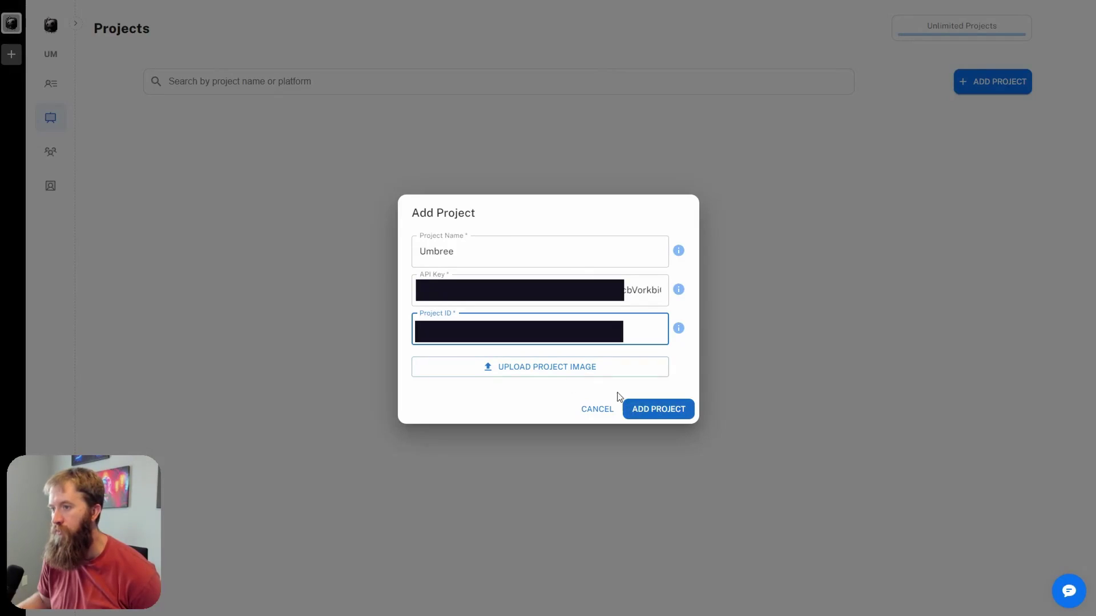
Step: Use Union.png from the Logo folder as the project image and create the Umbree project
click(580, 374)
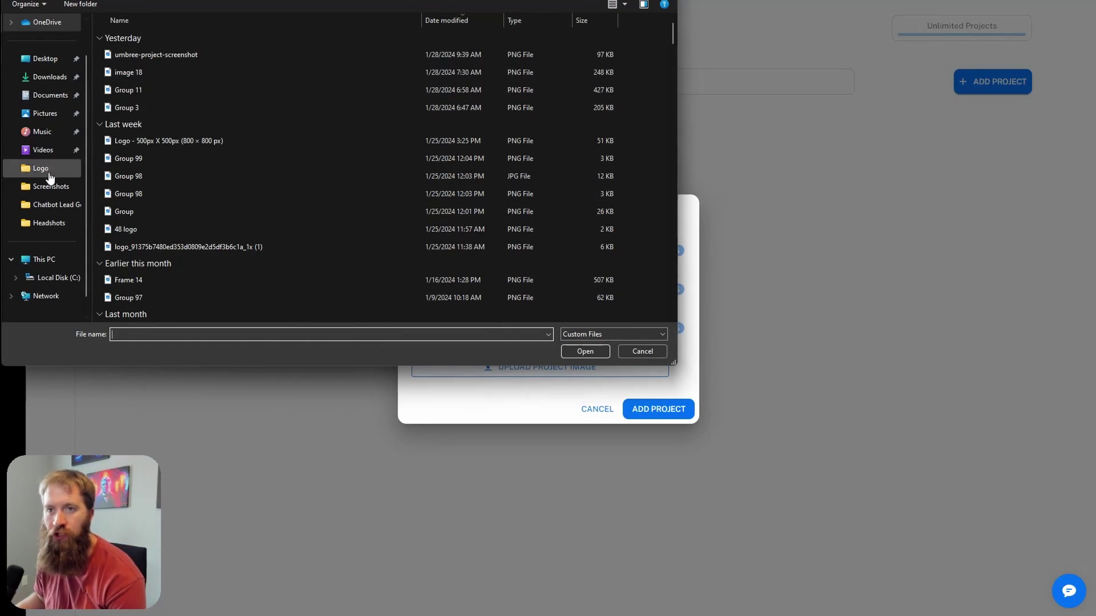
scroll(57, 198, down, 1)
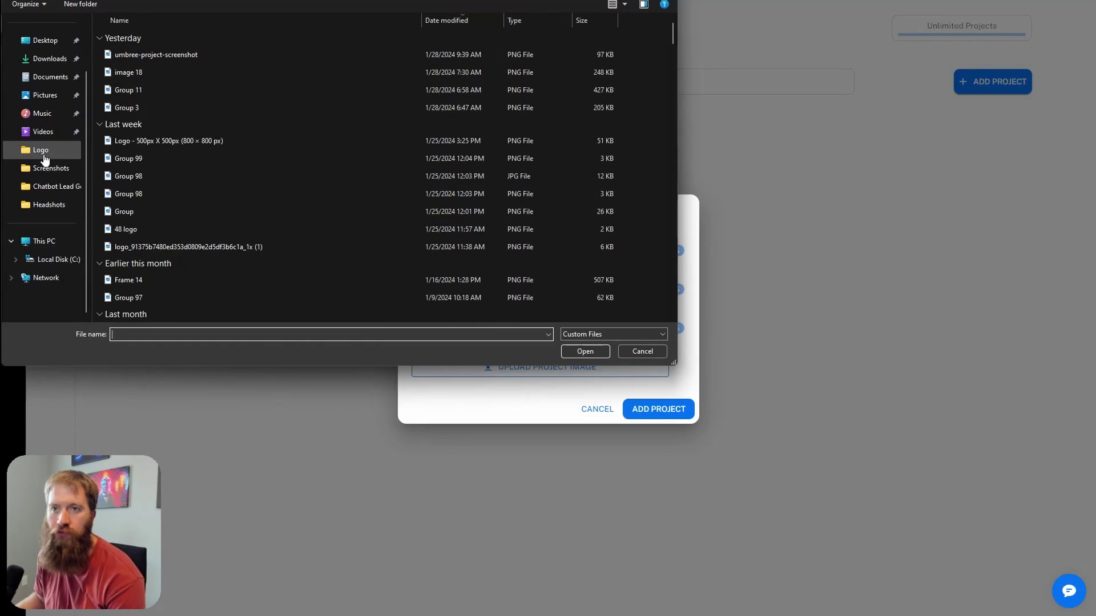
click(43, 150)
double_click(458, 49)
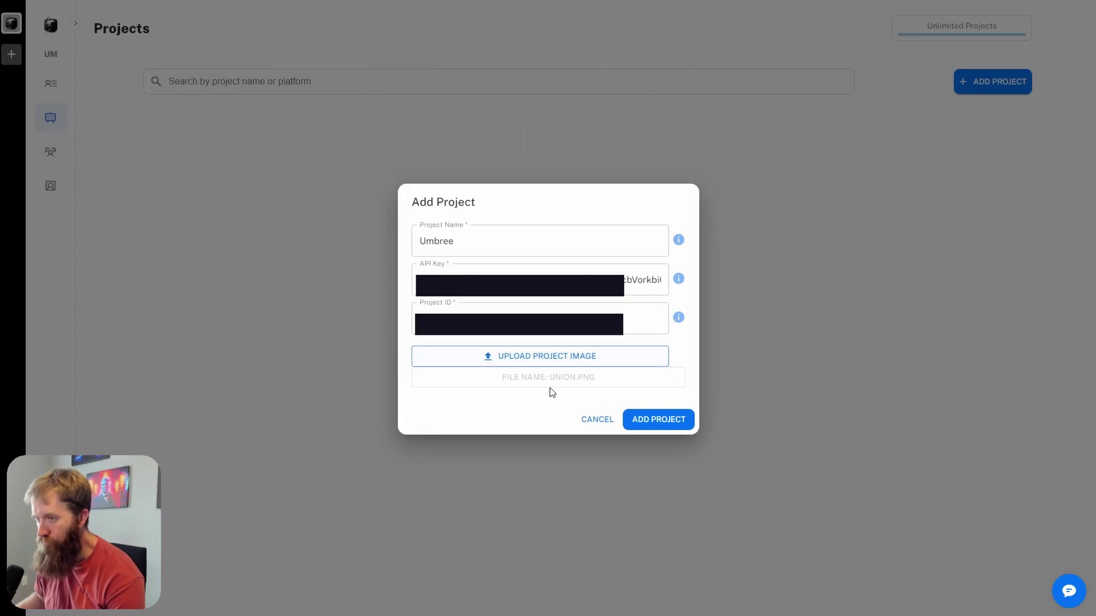
click(664, 427)
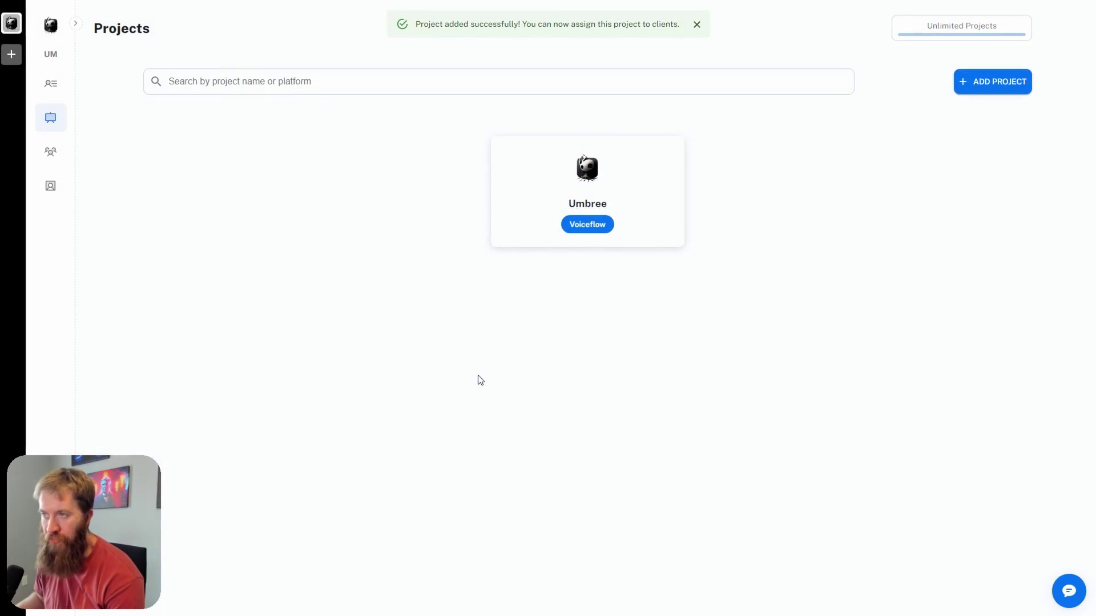
mouse_move(603, 188)
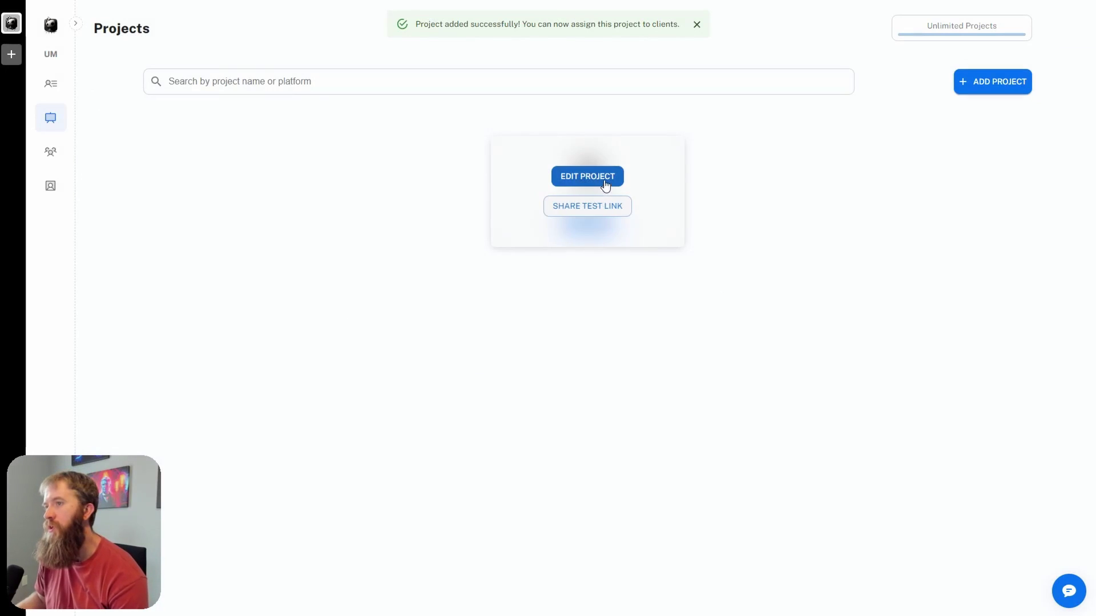
click(603, 179)
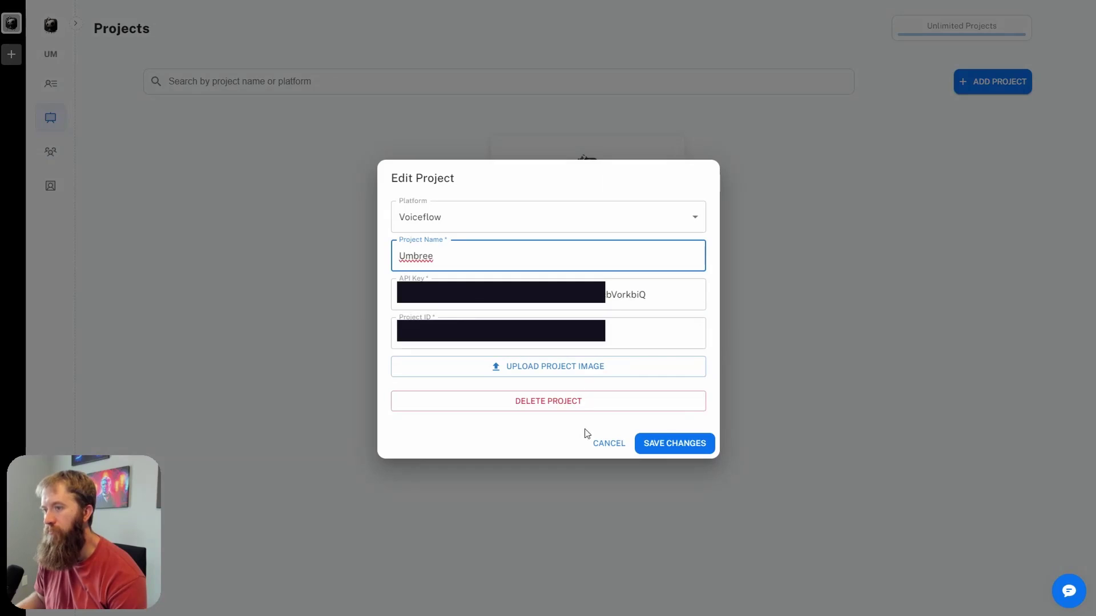
click(605, 444)
mouse_move(595, 186)
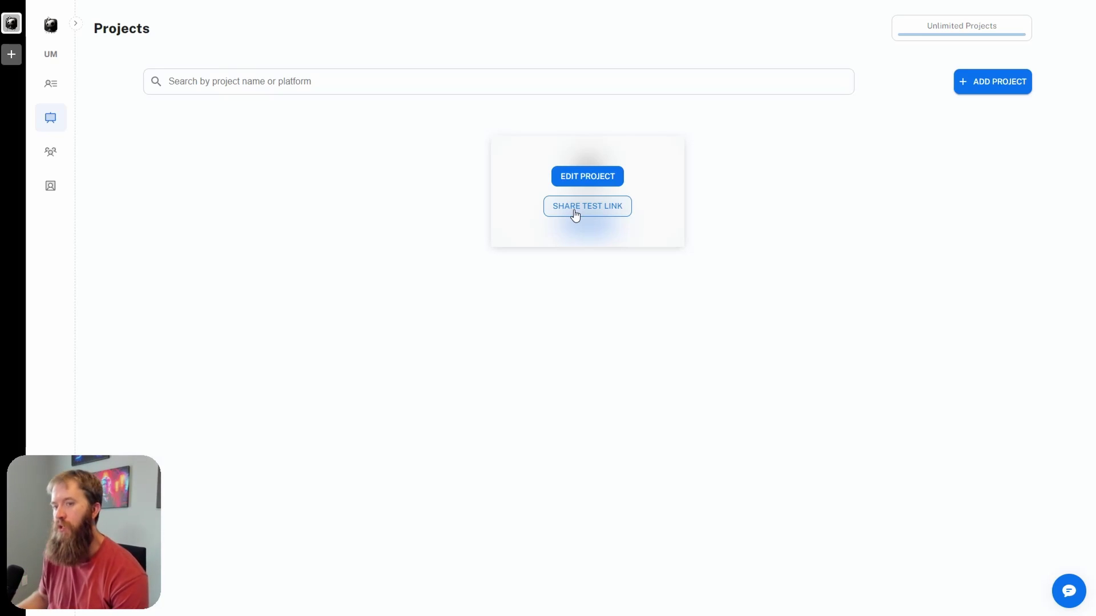
click(579, 215)
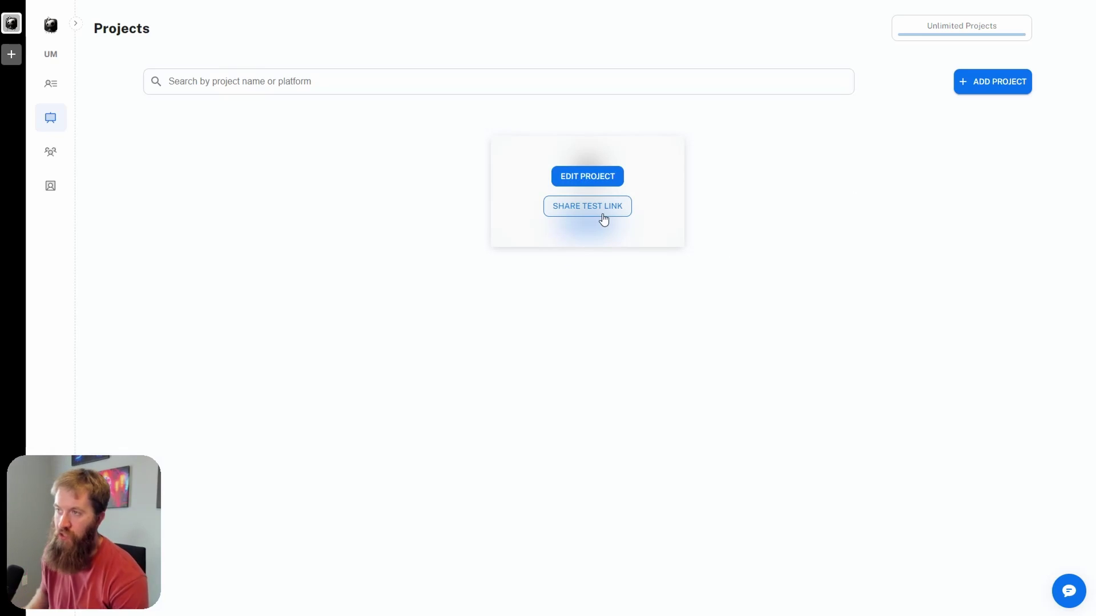
Step: Fill the New Client form with the client's name, e-mail and a confirmed password, then register
click(55, 90)
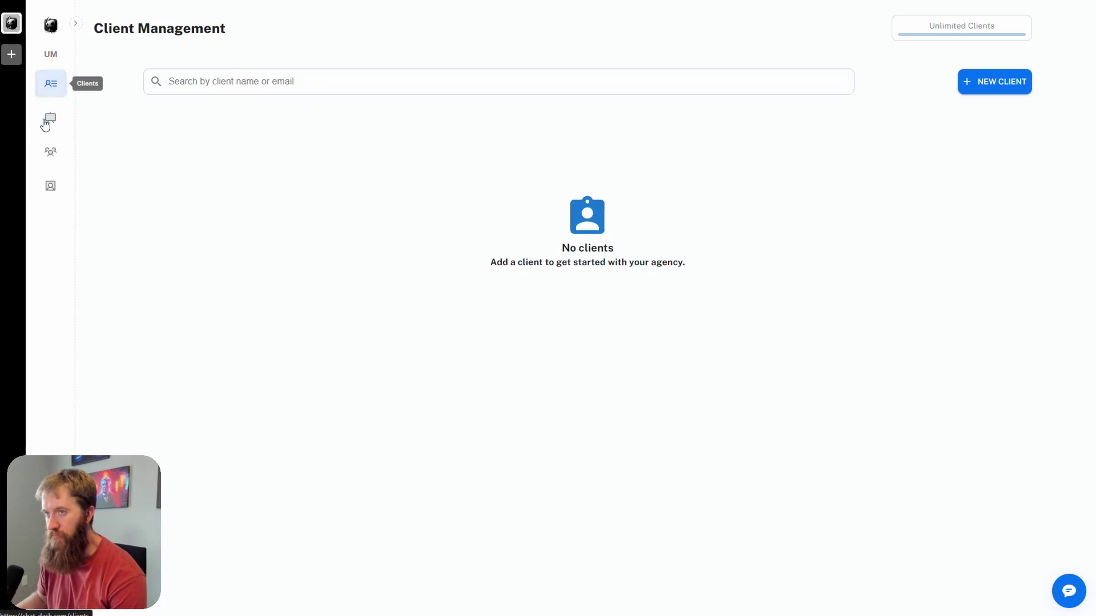
click(1008, 90)
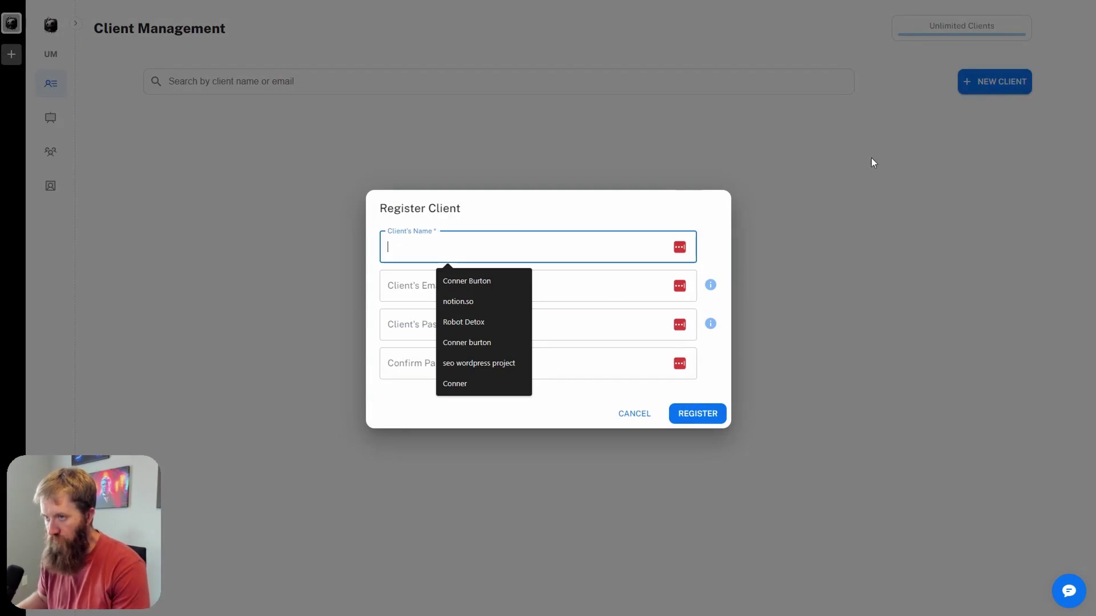
text(Conn)
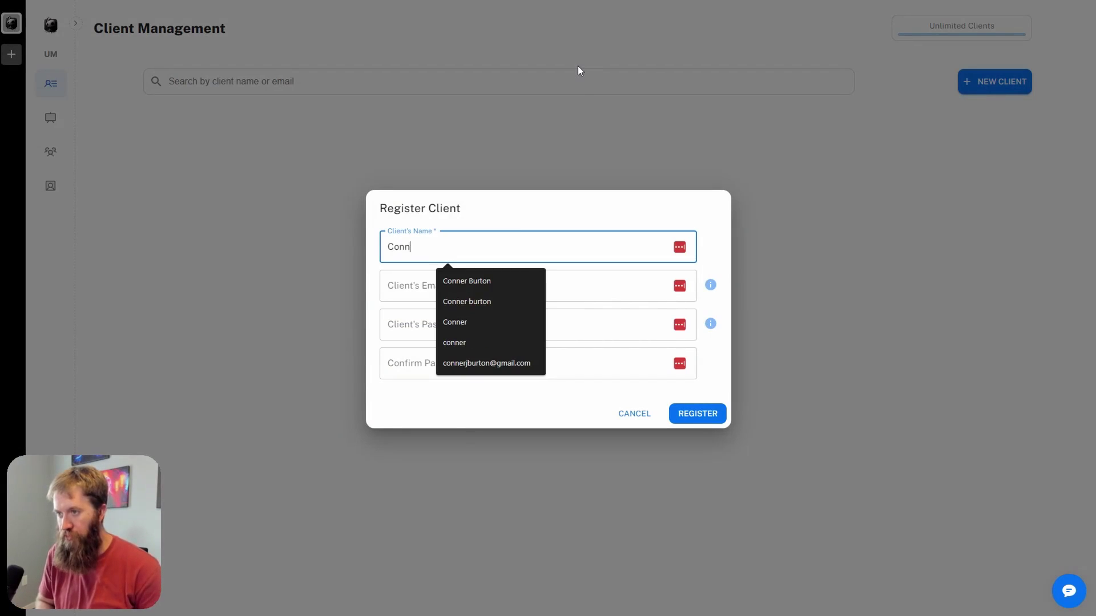
text(er)
key(Tab)
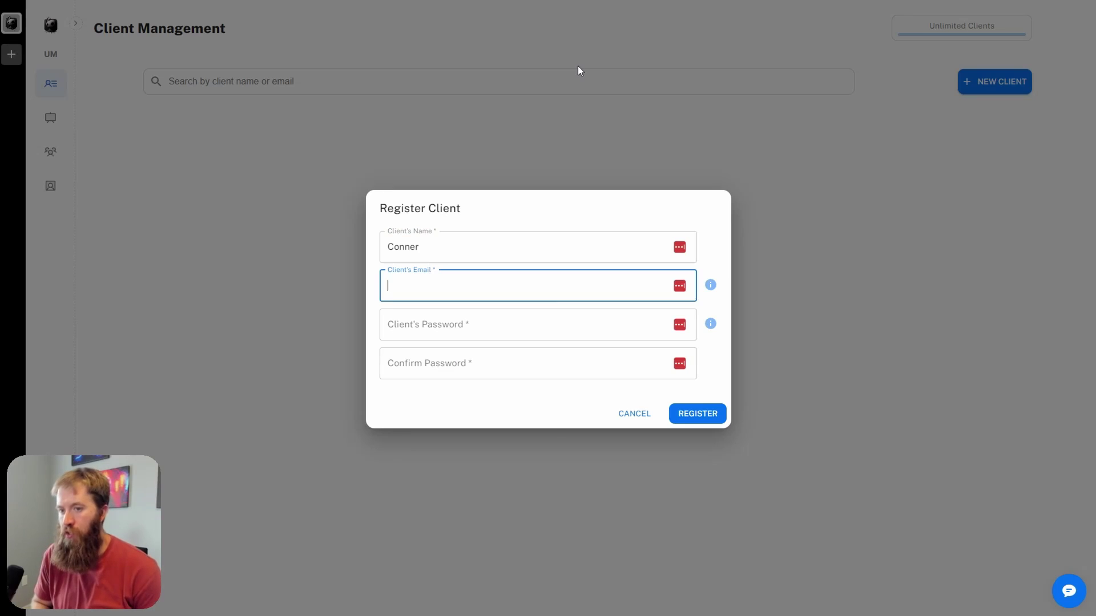
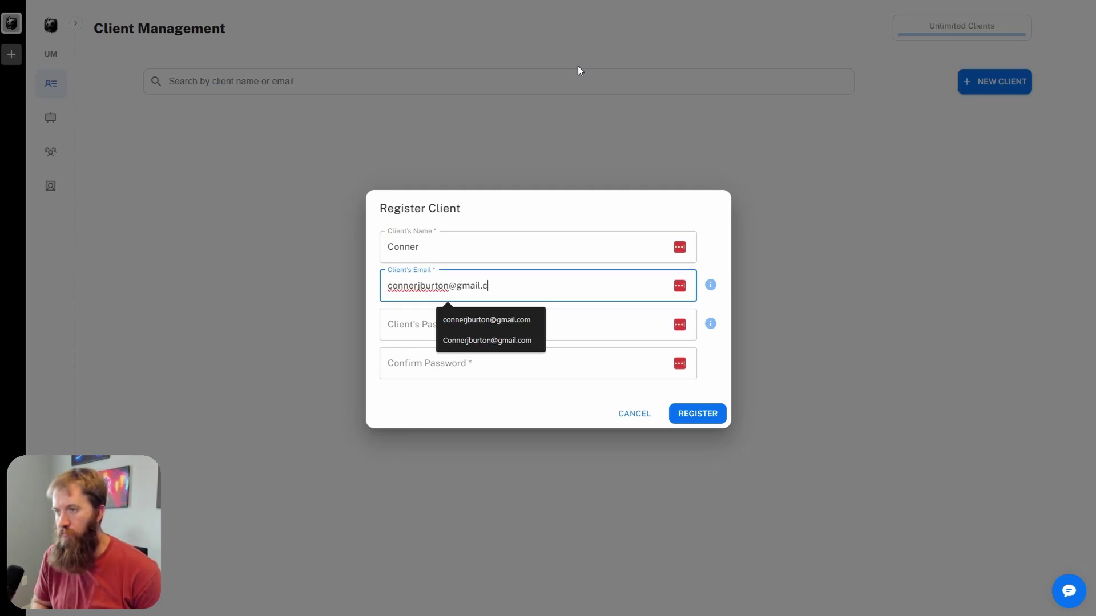
key(Tab)
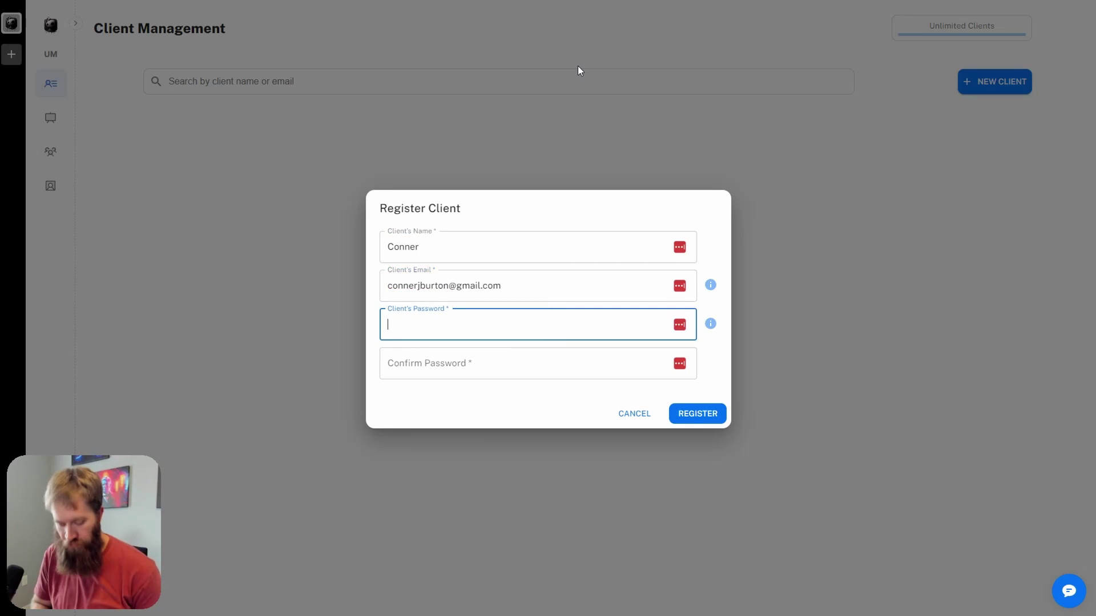
text(P)
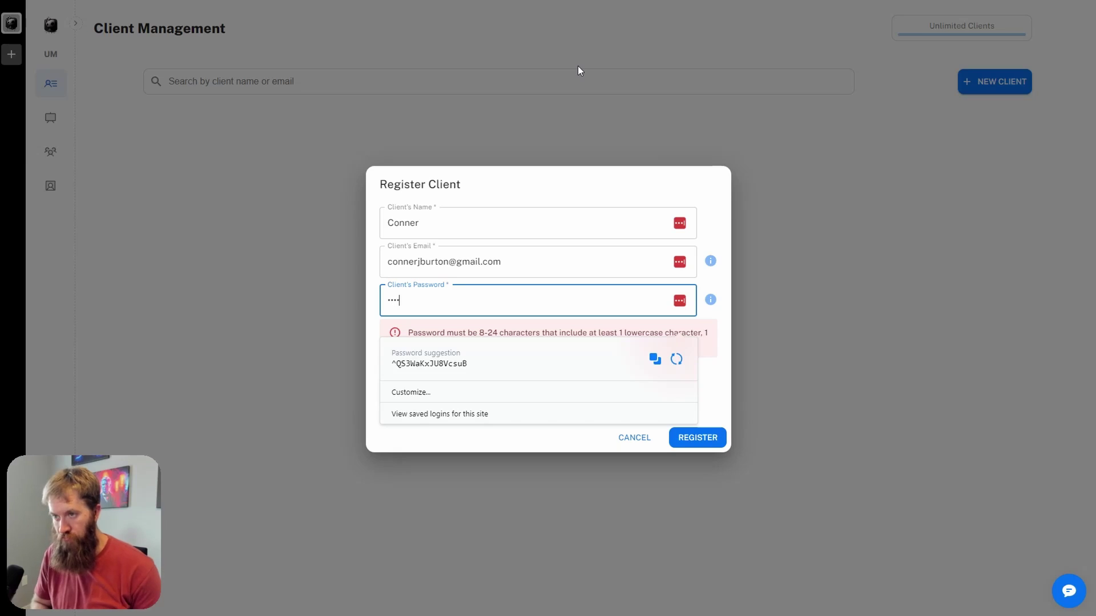
text(d)
key(Tab)
text(Password)
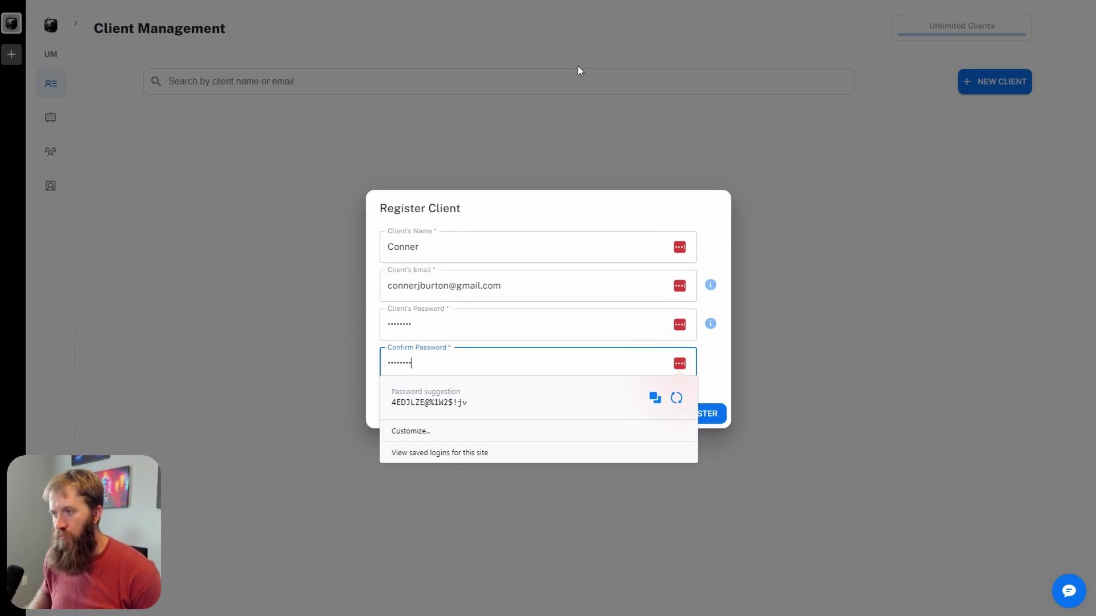
click(720, 415)
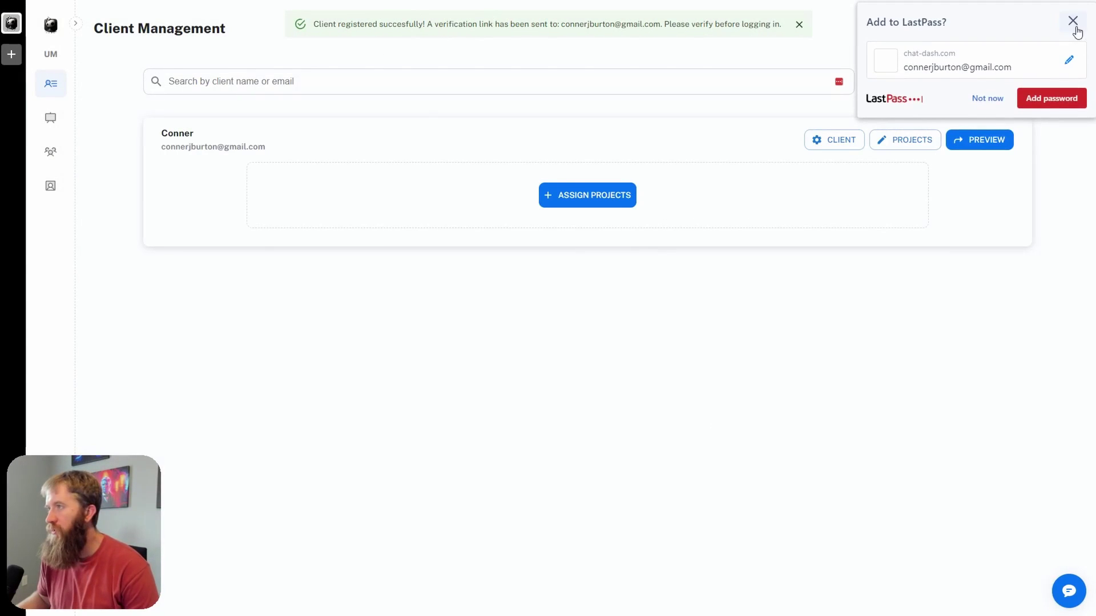
Step: Dismiss the LastPass prompt and open the ChatDash verification e-mail in the Gmail inbox
click(1071, 22)
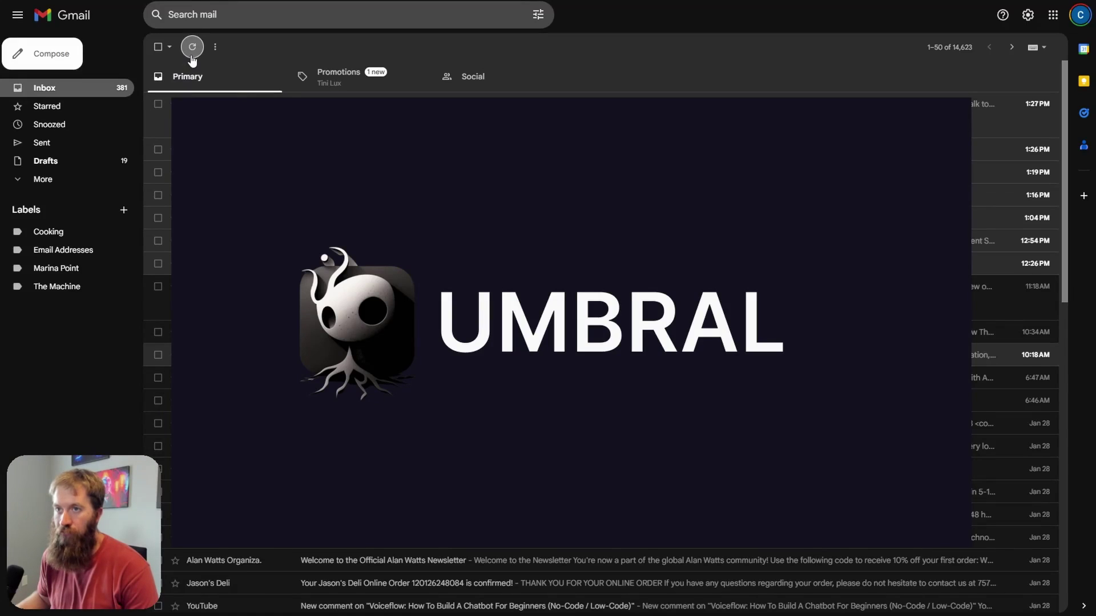
click(191, 55)
click(385, 114)
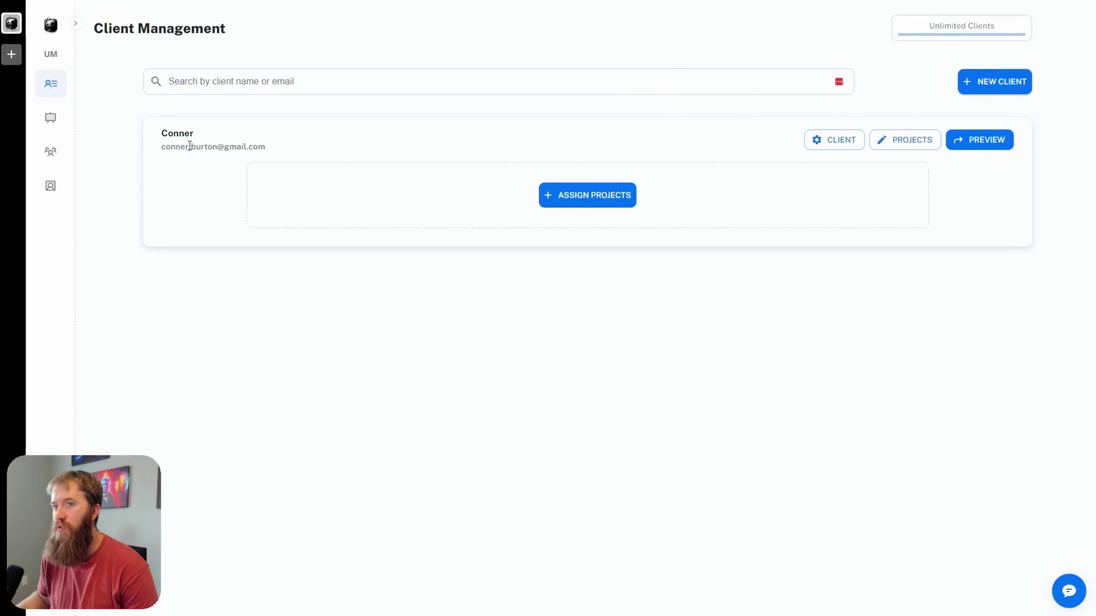
mouse_move(162, 132)
mouse_down()
mouse_move(284, 161)
mouse_move(284, 152)
mouse_move(158, 137)
mouse_up()
click(159, 137)
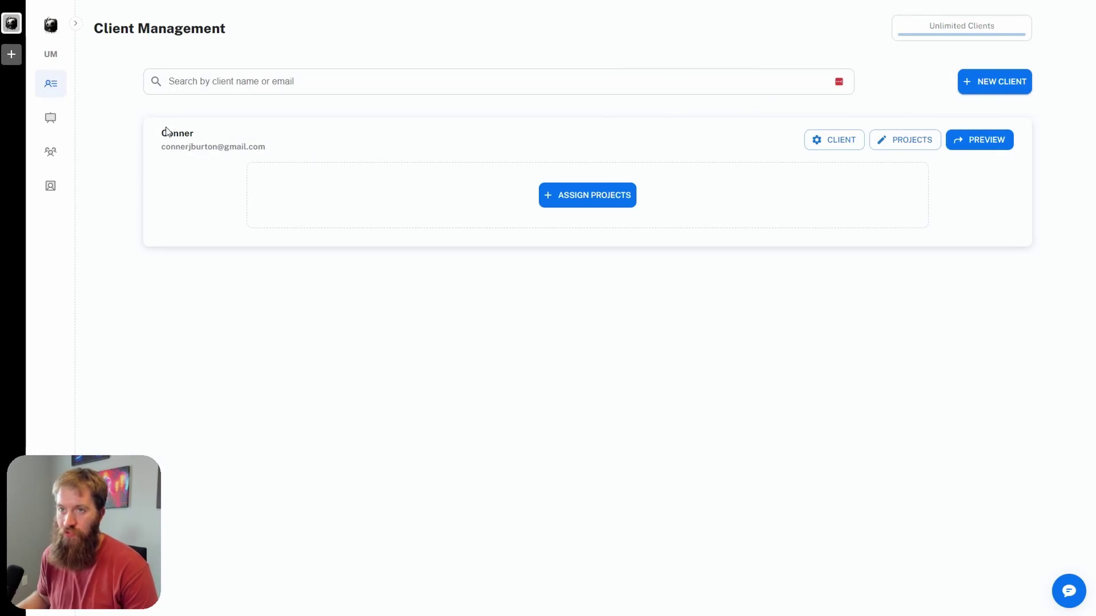
Step: Tick Umbree Voiceflow under Assign Projects and save it to the client
click(590, 203)
click(440, 323)
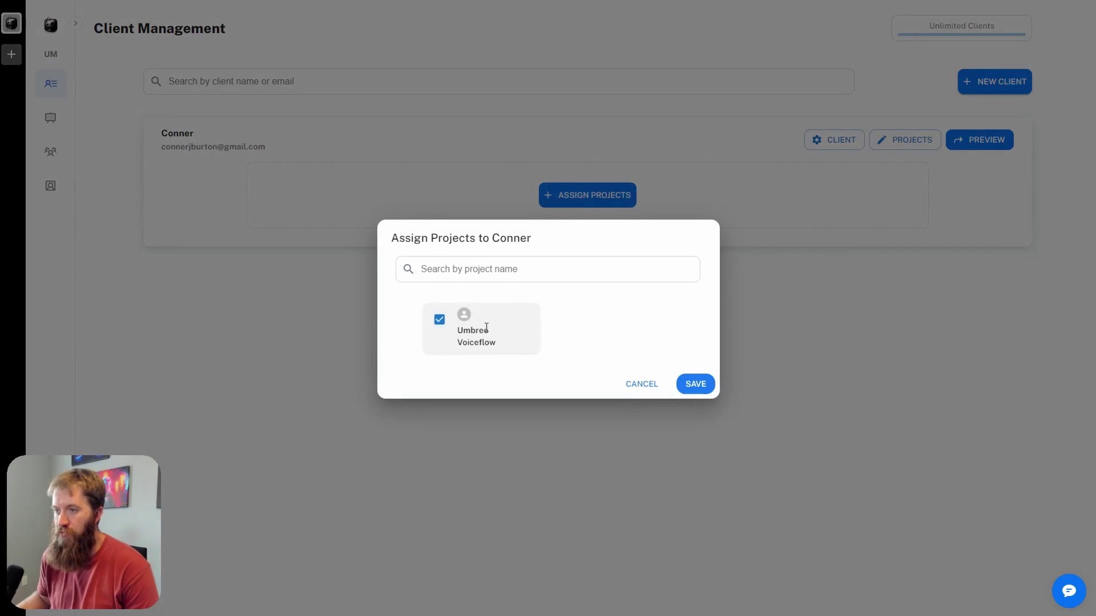
click(697, 384)
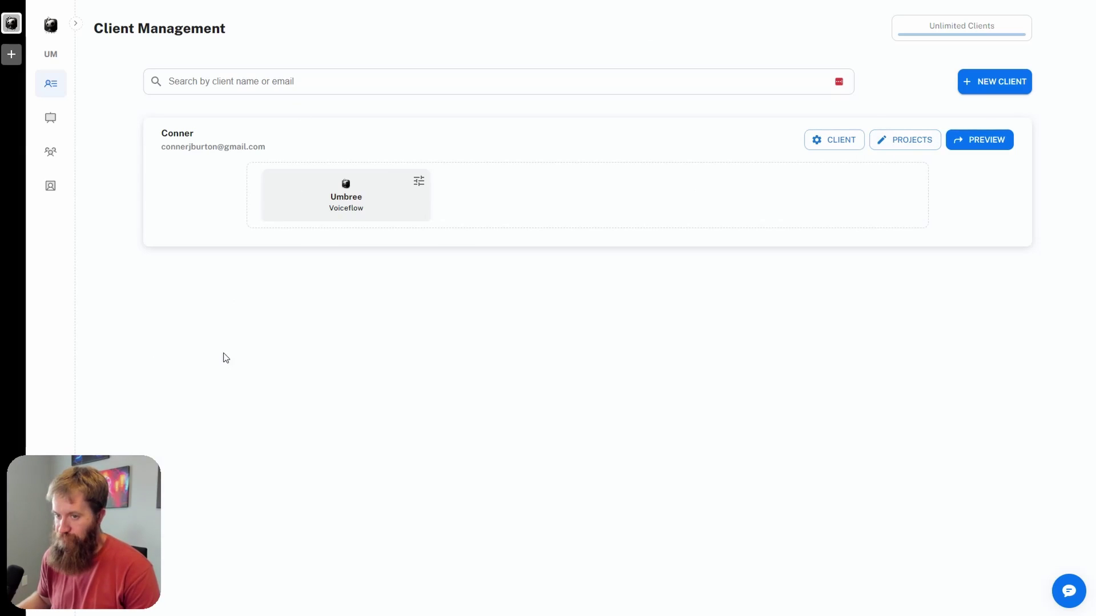
Step: Save Umbree's features with Analytics, Transcripts and Knowledge Base on, then preview the client dashboard
click(420, 183)
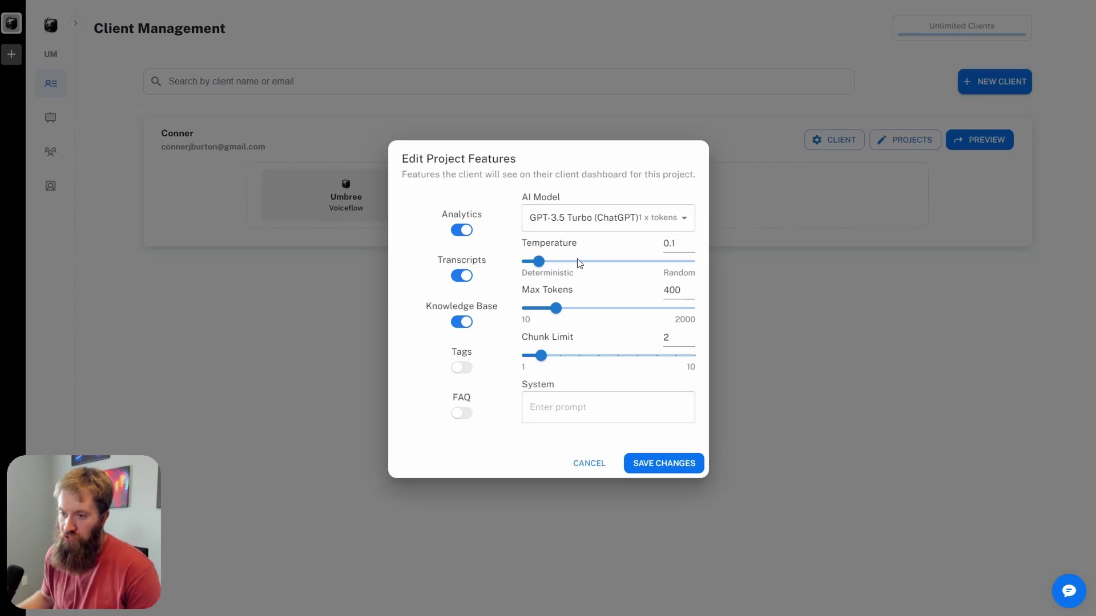
click(694, 473)
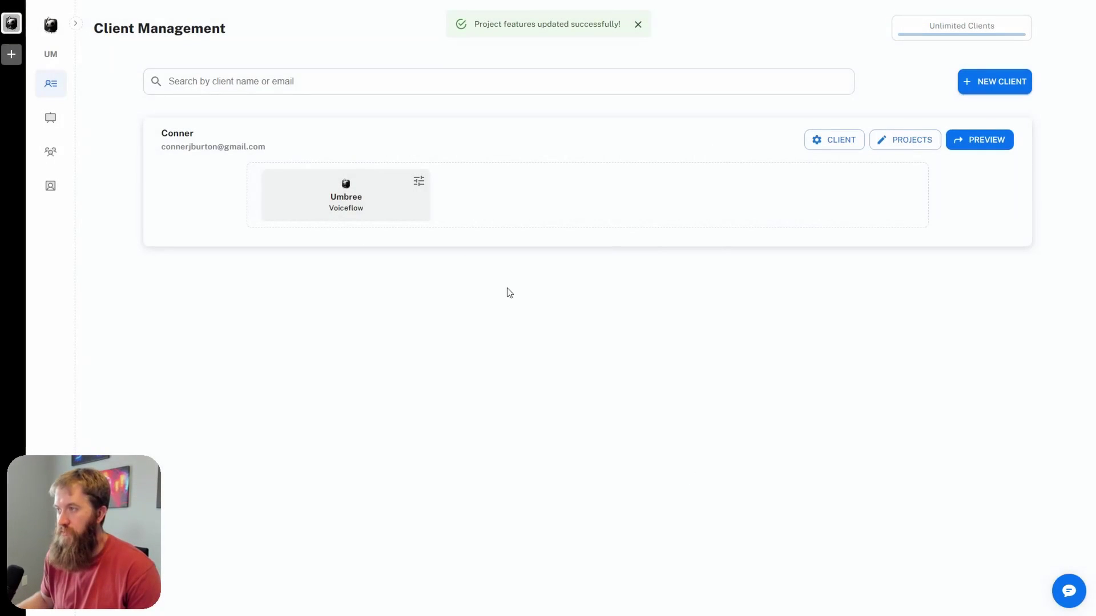
click(984, 142)
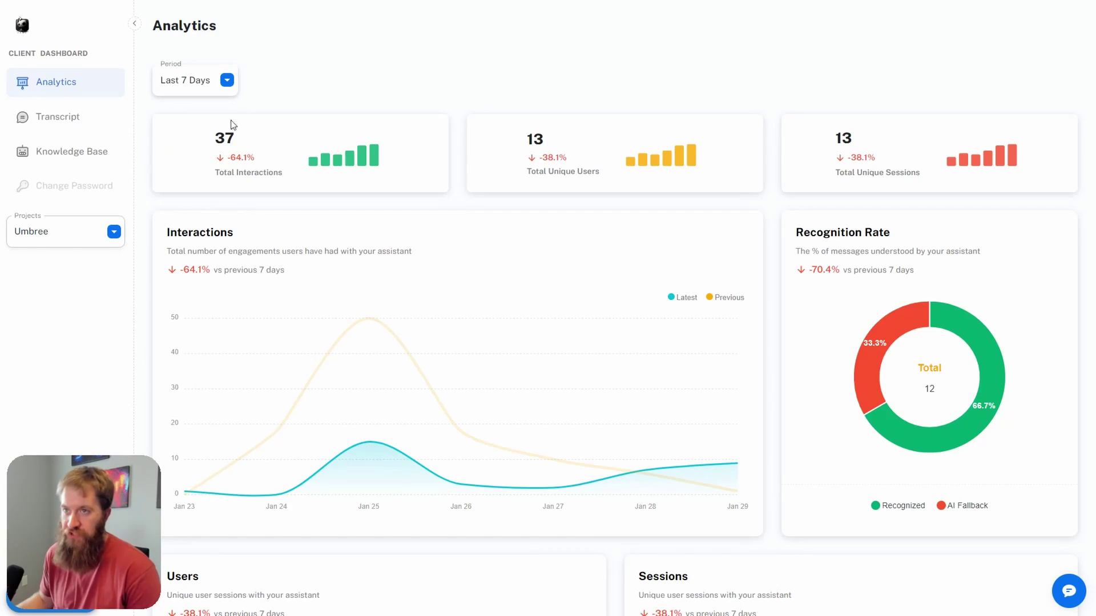
triple_click(229, 142)
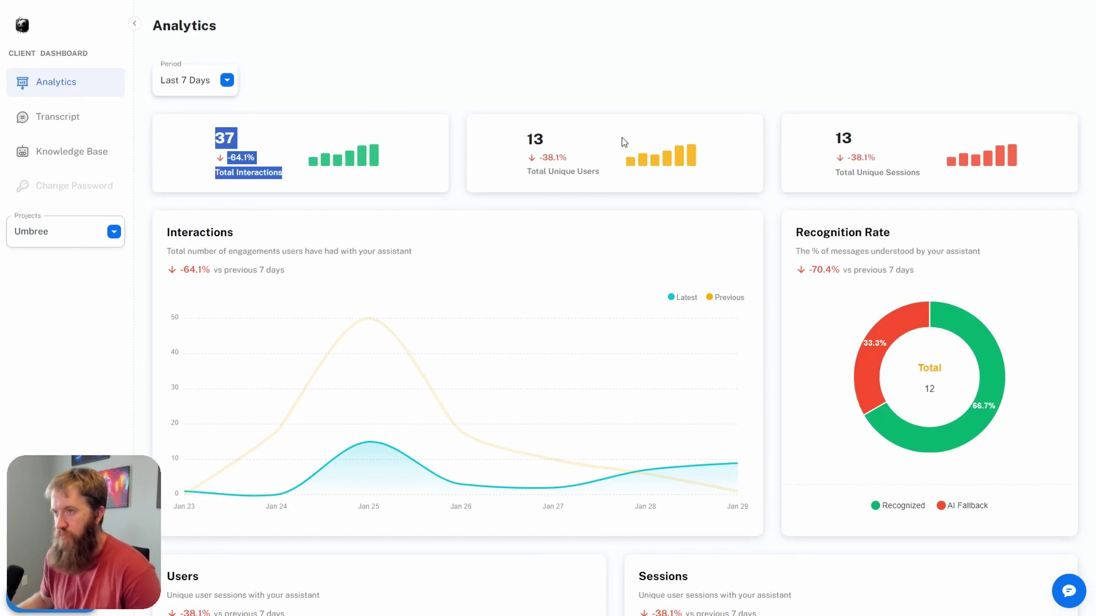
scroll(469, 350, down, 3)
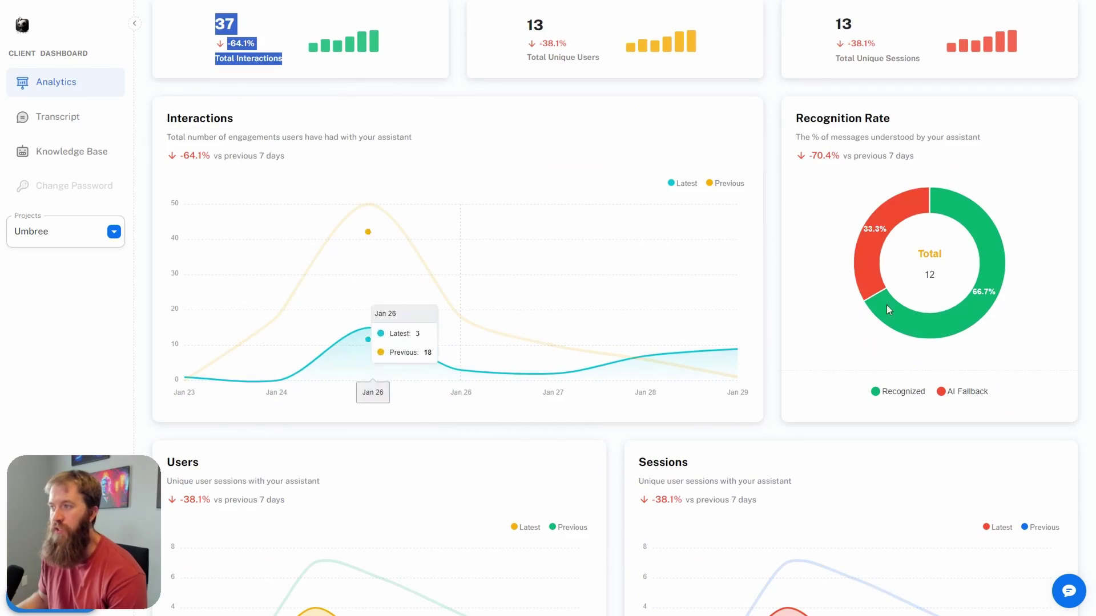
scroll(452, 299, down, 3)
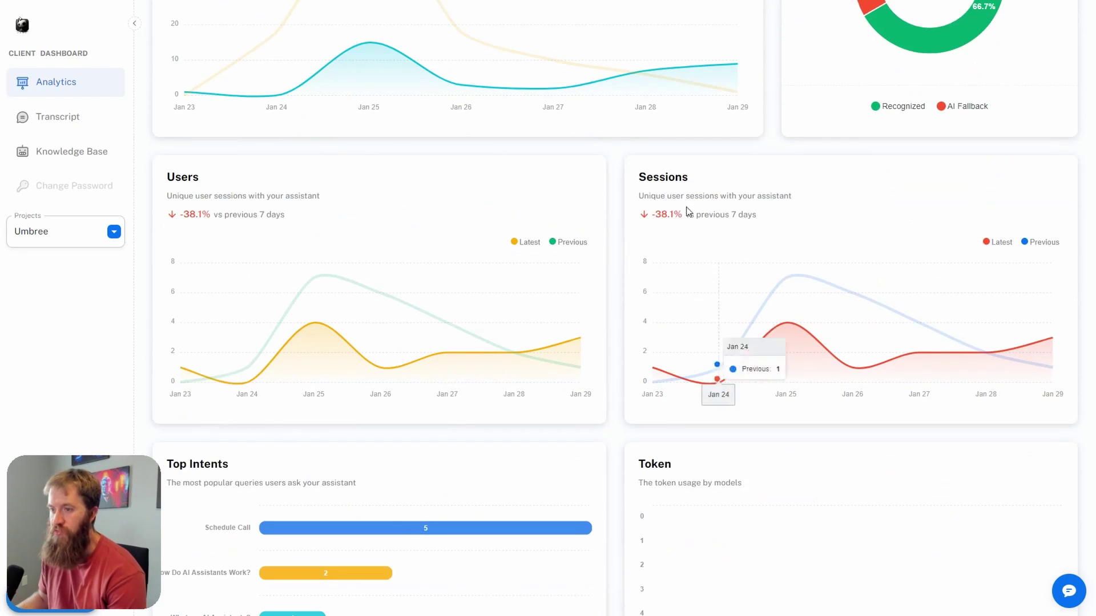
scroll(628, 280, down, 2)
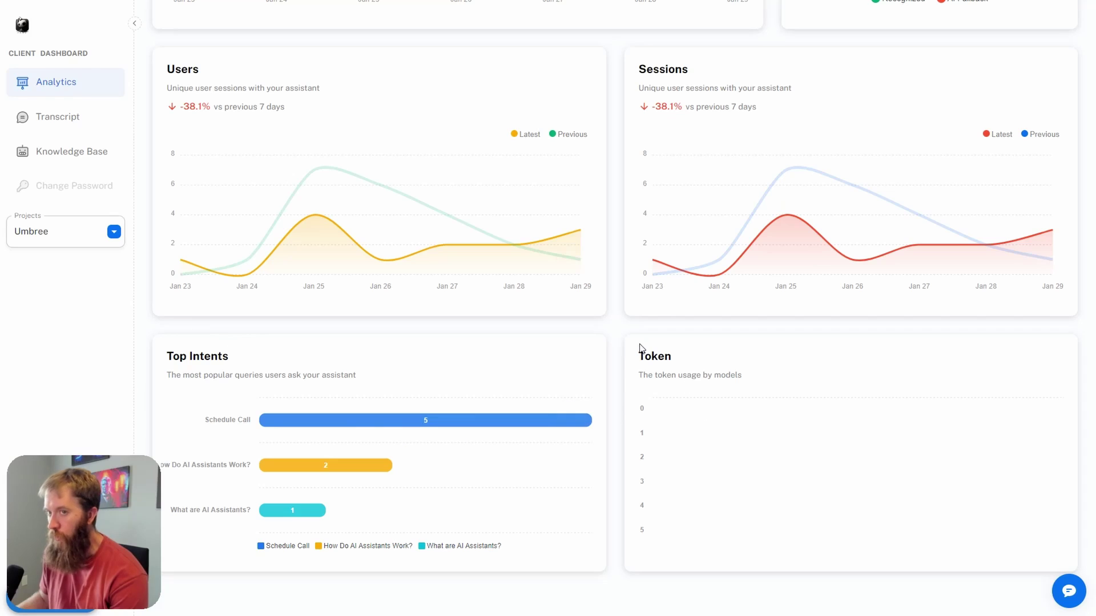
scroll(521, 315, up, 9)
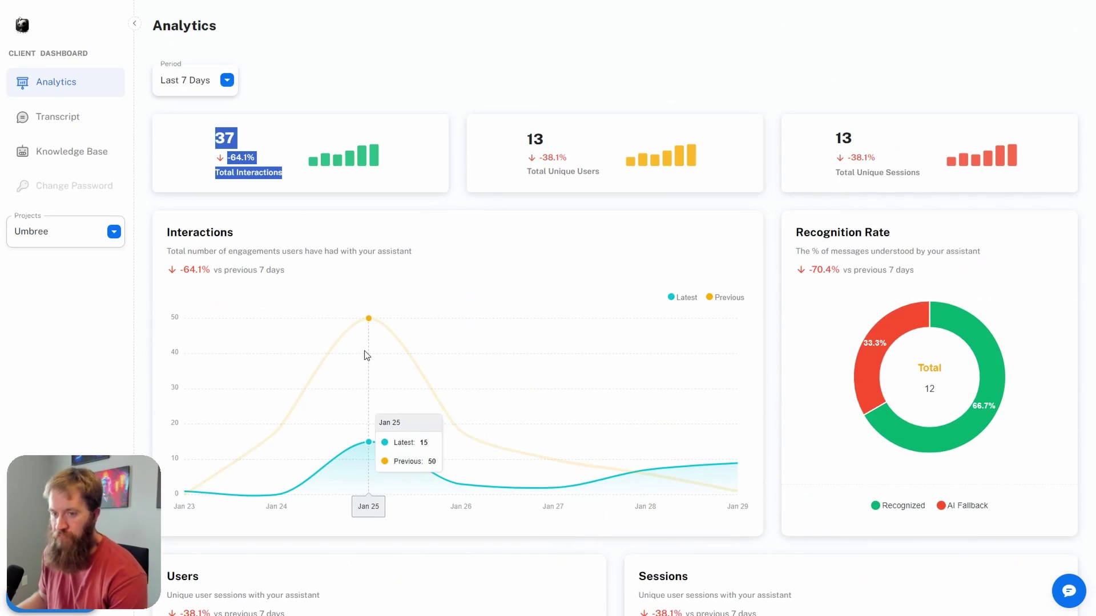
Step: Browse Umbree's transcripts, then its empty Knowledge Base with no data sources
click(75, 114)
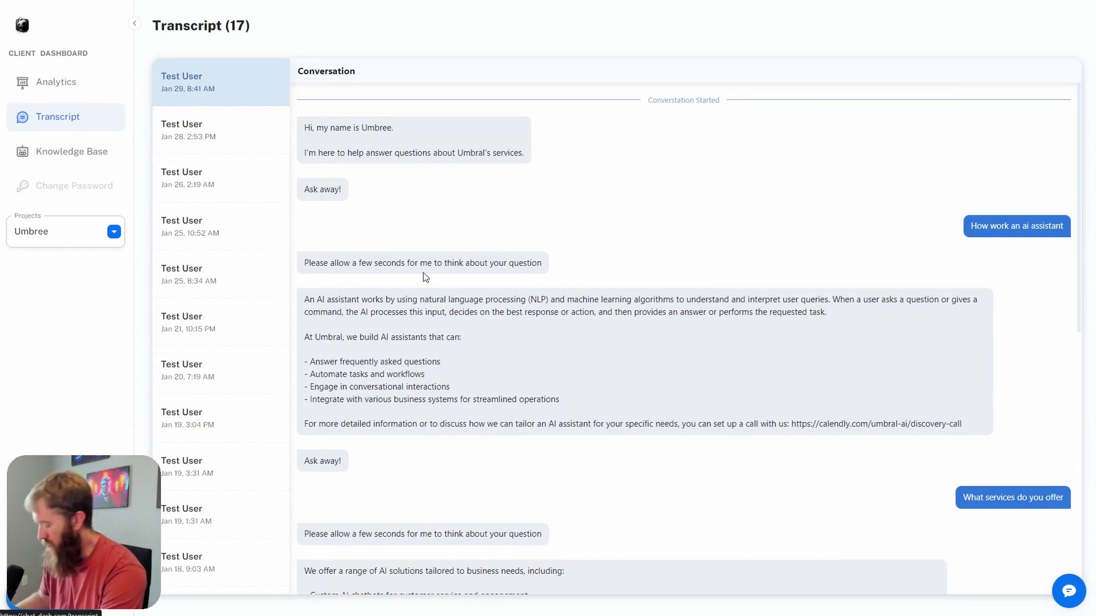
click(73, 154)
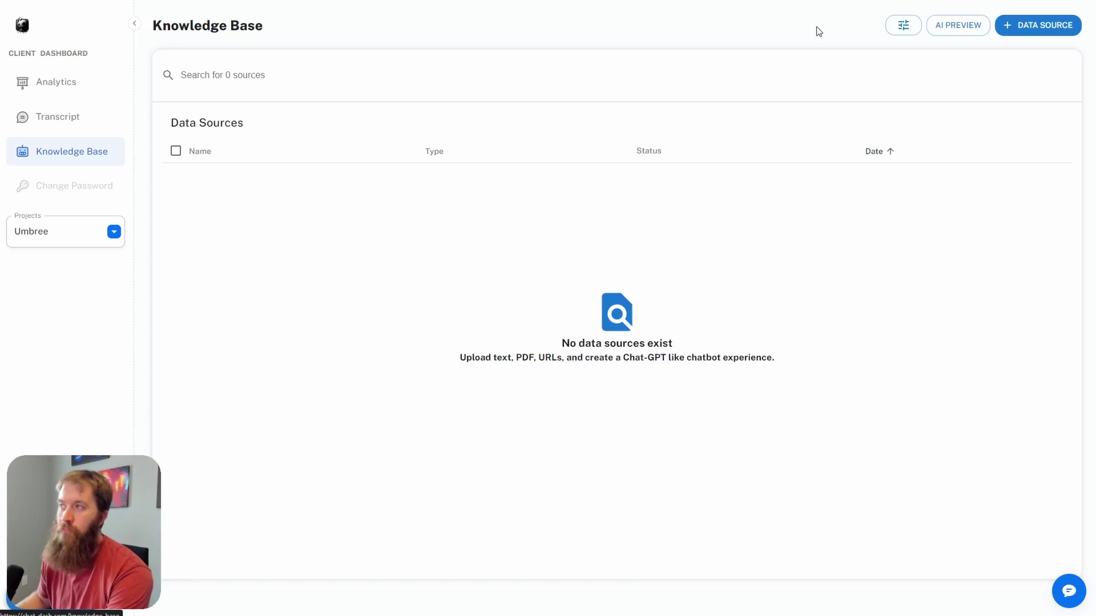
click(1042, 33)
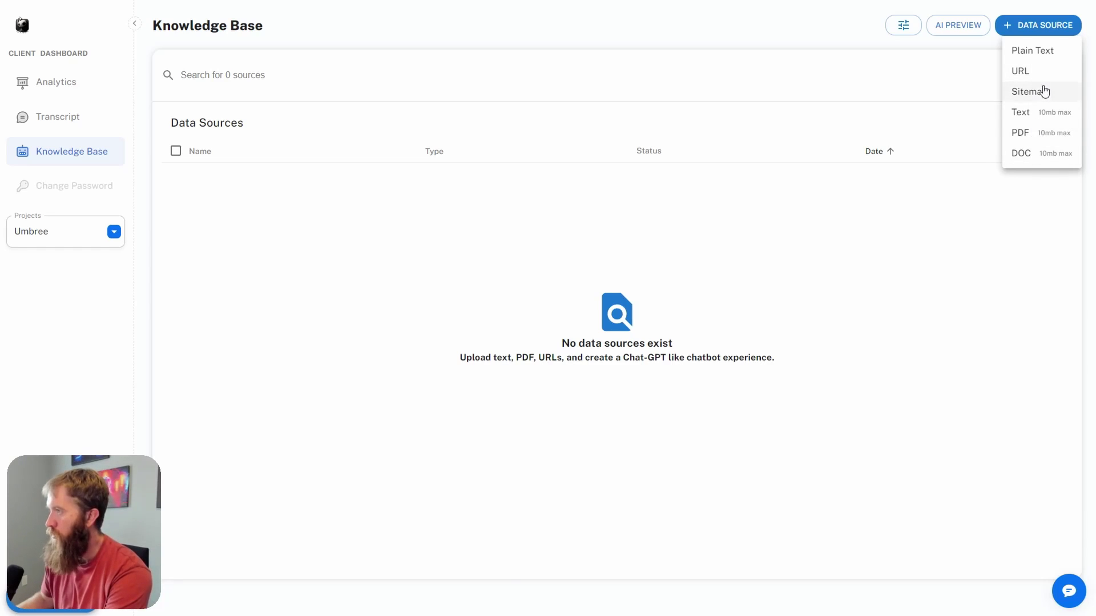
click(1057, 24)
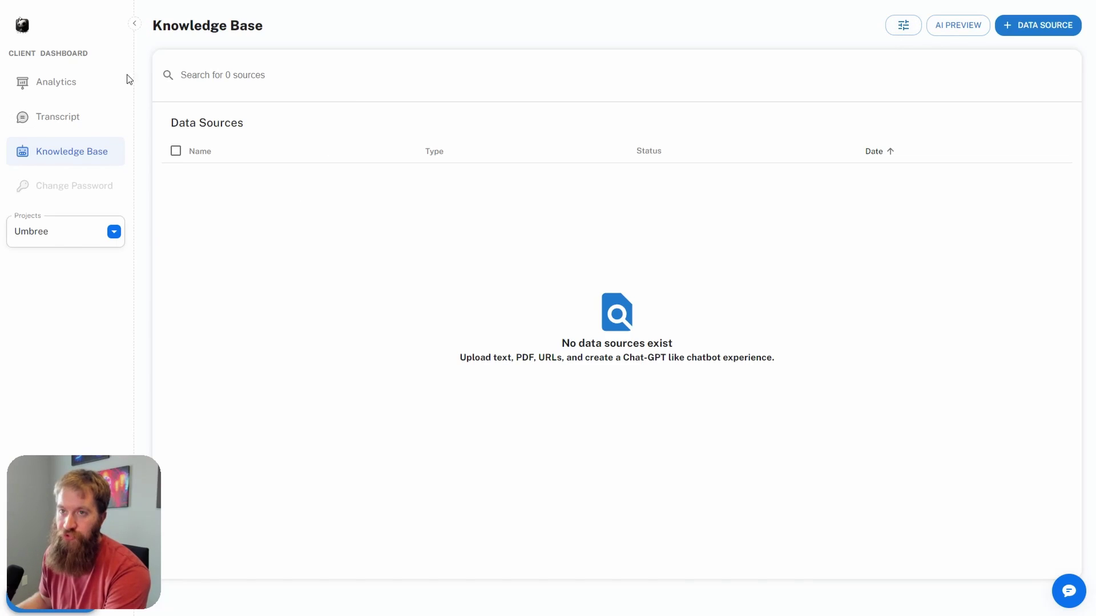
Step: Return to Umbree's Analytics page and scroll through it
click(87, 83)
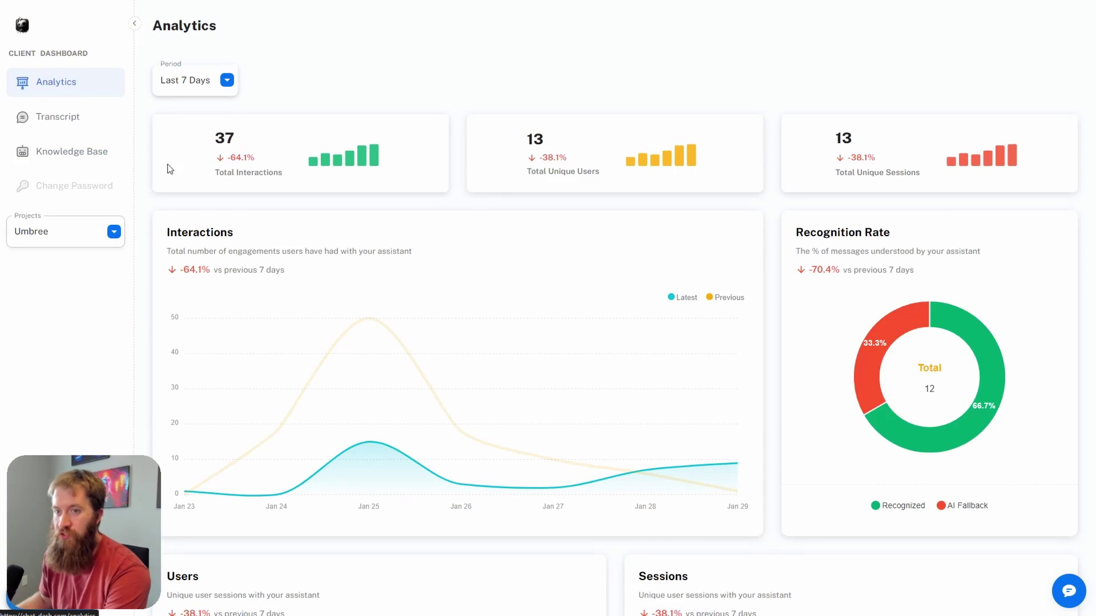
scroll(408, 387, down, 5)
scroll(403, 388, down, 4)
scroll(377, 412, up, 9)
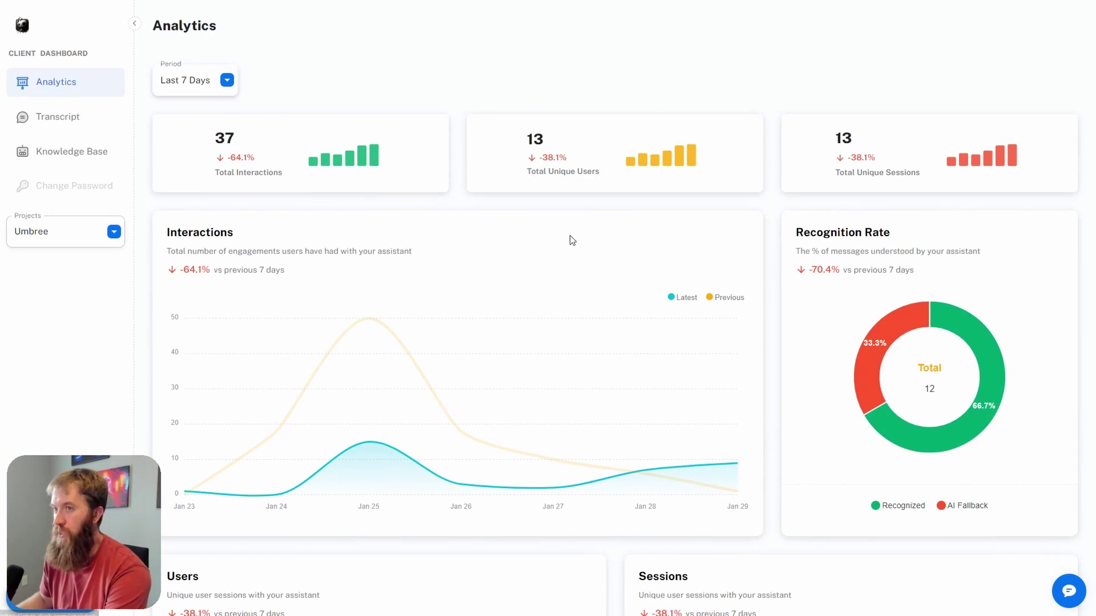
Step: View the transcript's discovery-call booking with the sidebar collapsed, then return to Client Management
click(63, 118)
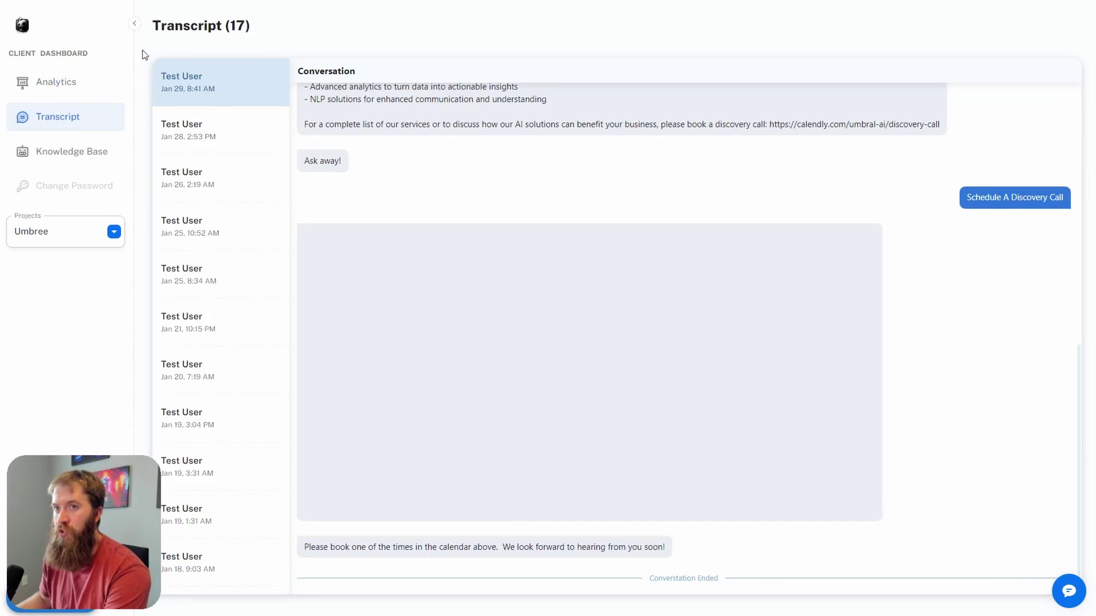
click(134, 25)
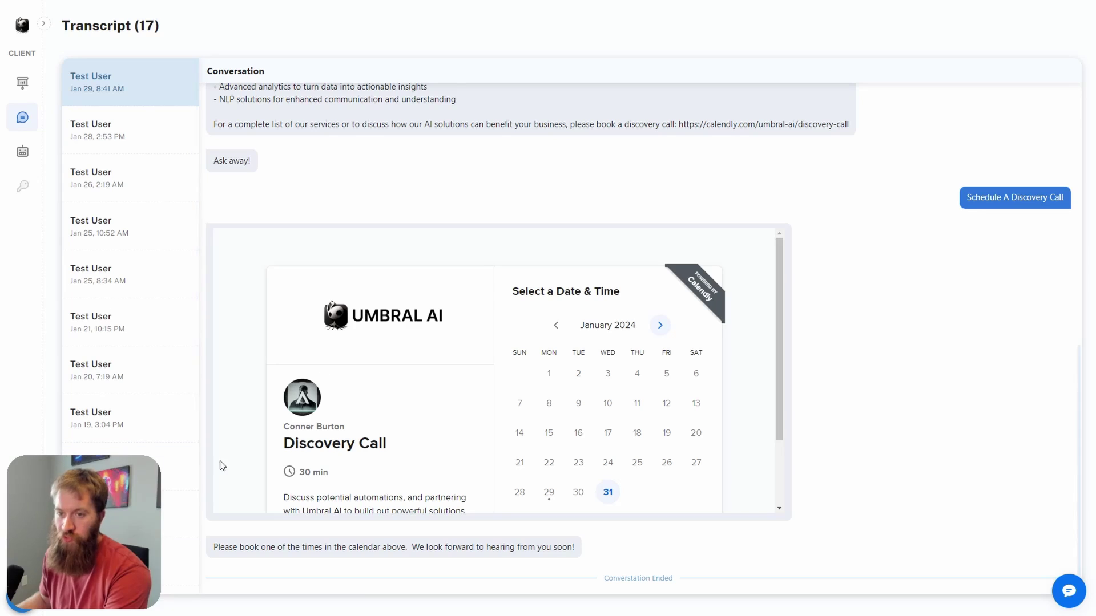
drag(90, 560, 822, 523)
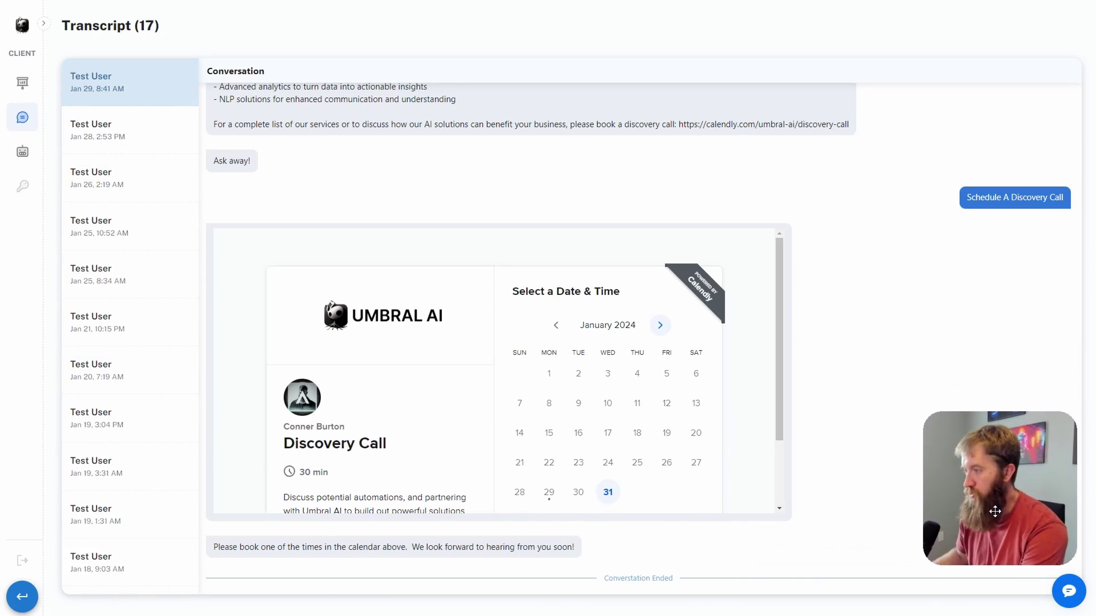
click(20, 598)
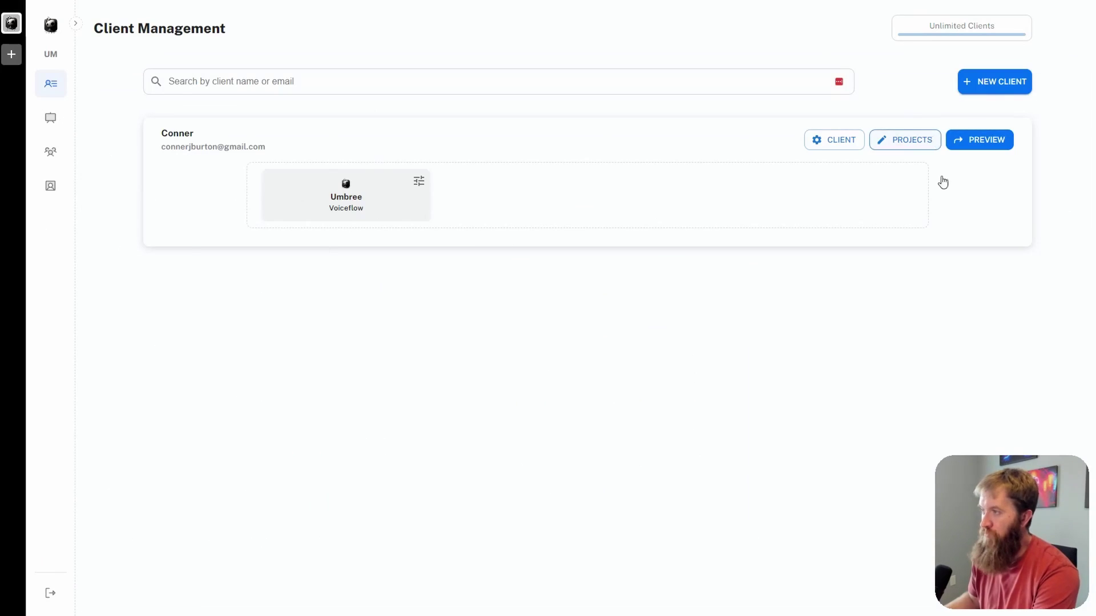
drag(1008, 537, 156, 526)
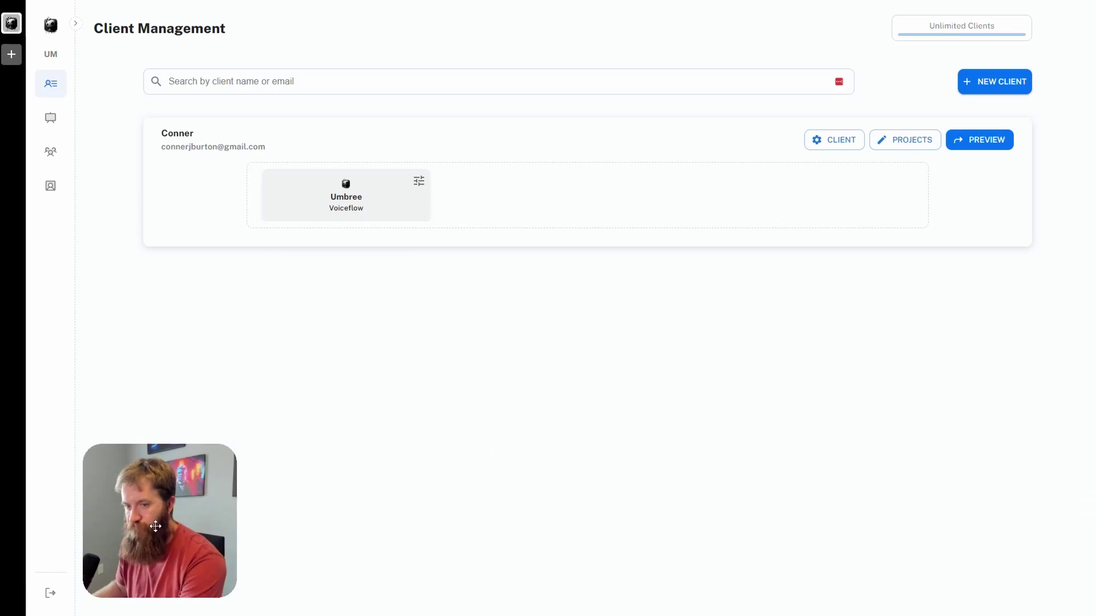
click(909, 141)
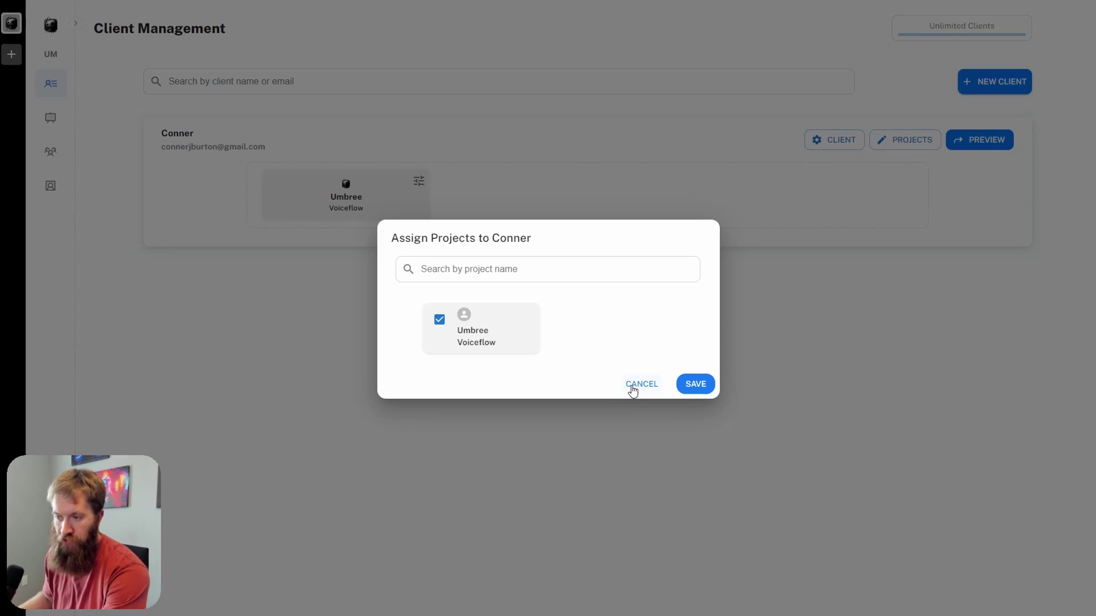
click(633, 390)
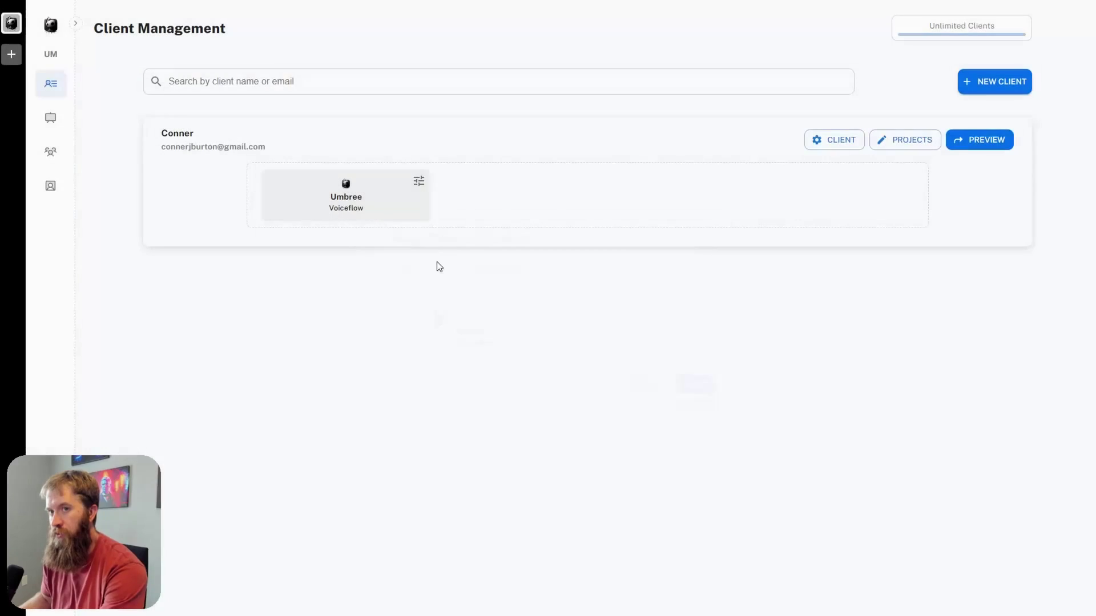
Step: Go to Agency Whitelabel settings to reach the branded client login page
mouse_move(51, 164)
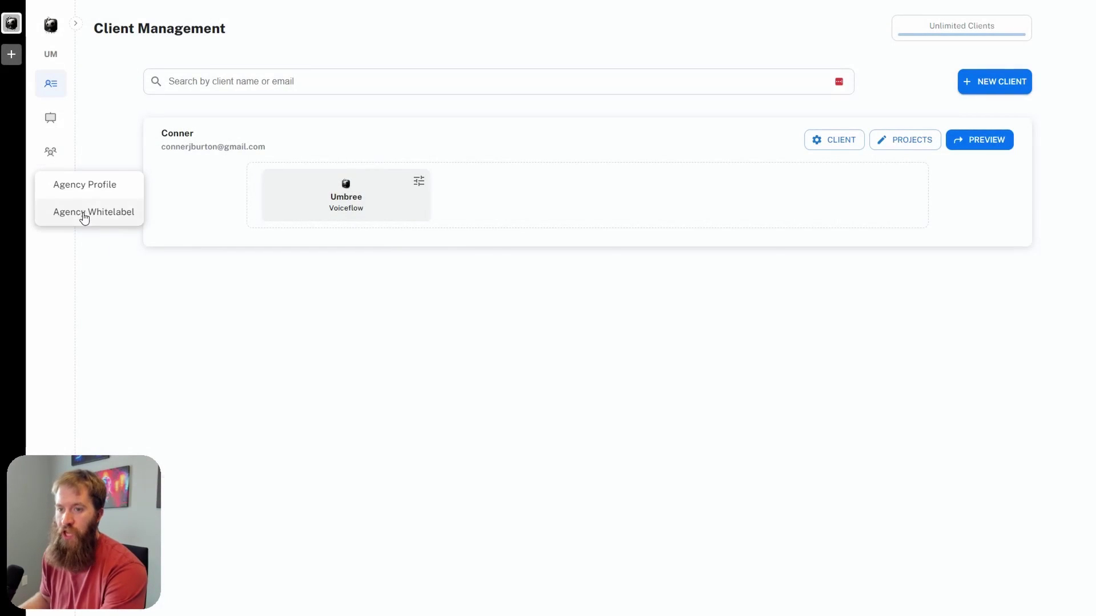
click(84, 215)
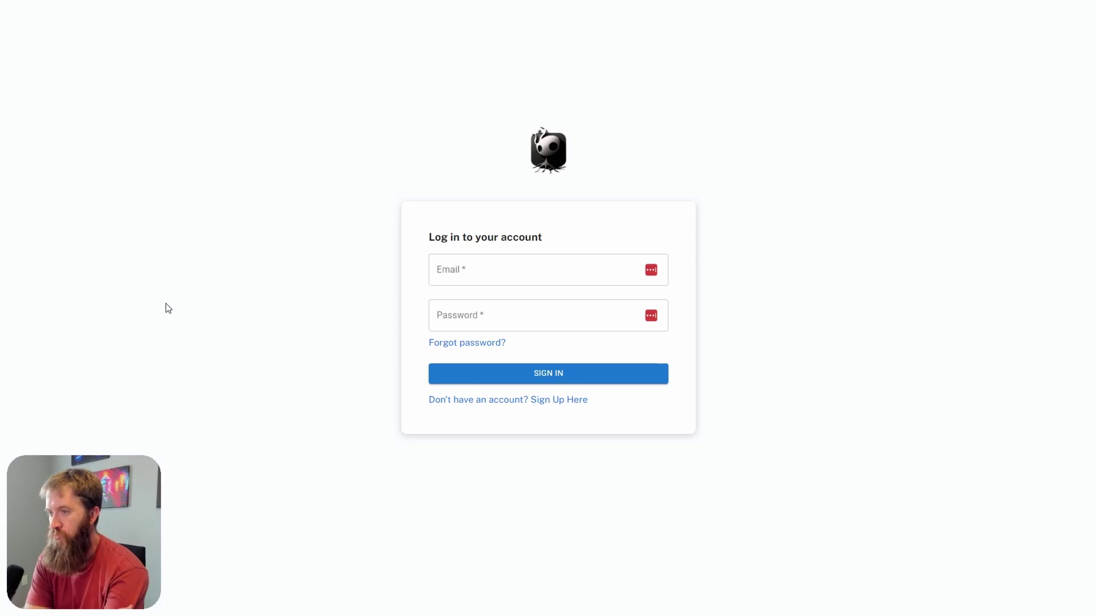
Step: Sign in with the client's e-mail and password, dismissing the browser's password prompts
click(517, 258)
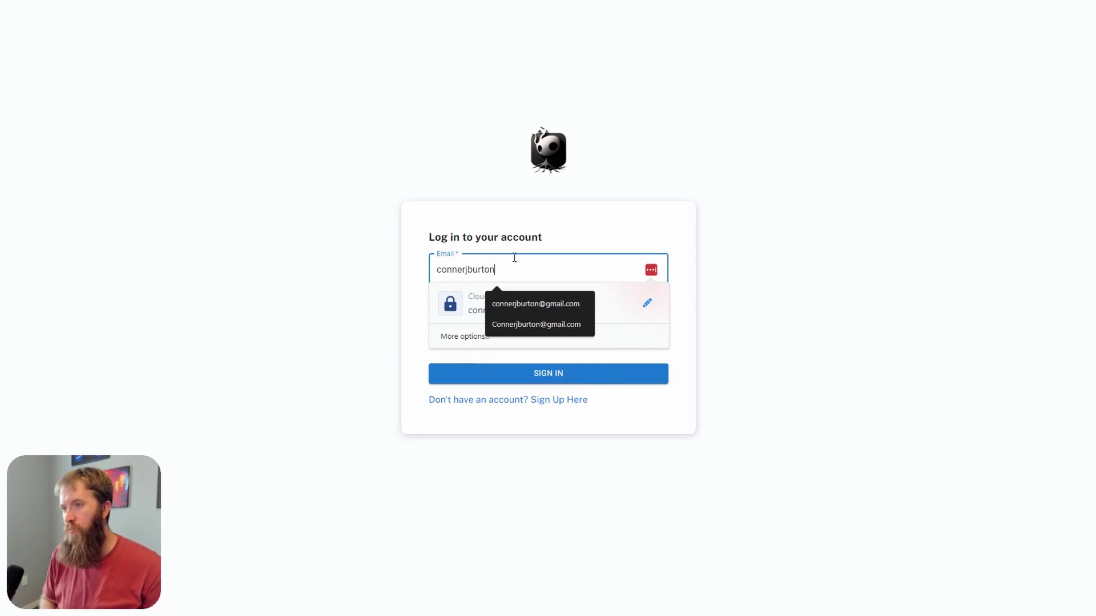
key(Tab)
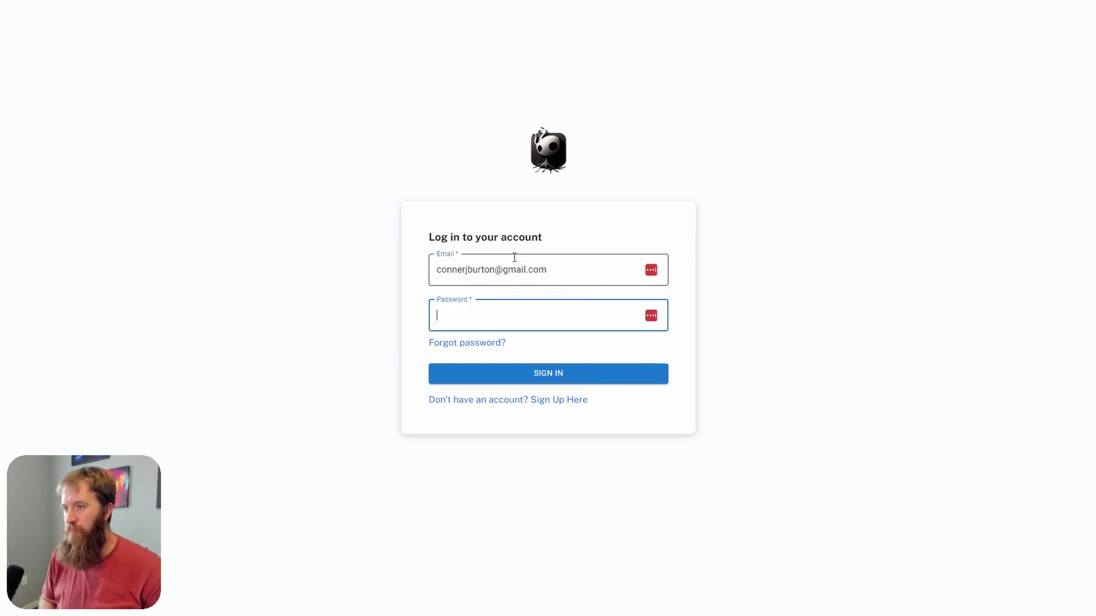
text(********)
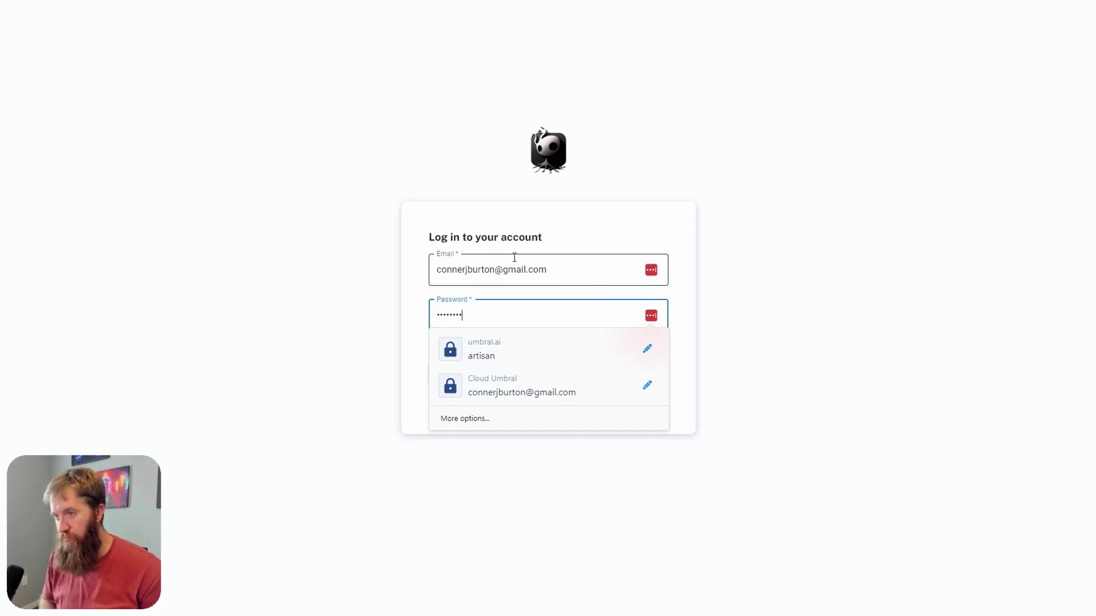
key(Return)
click(979, 15)
click(1072, 23)
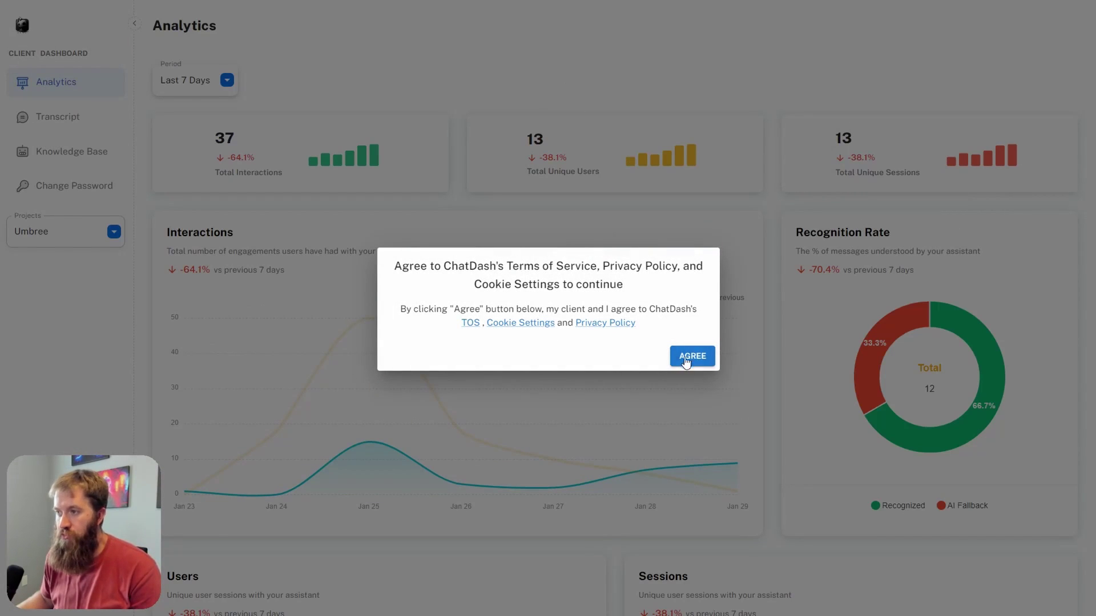
Step: Agree to ChatDash's terms and policies and acknowledge the confirmation
click(692, 356)
click(643, 50)
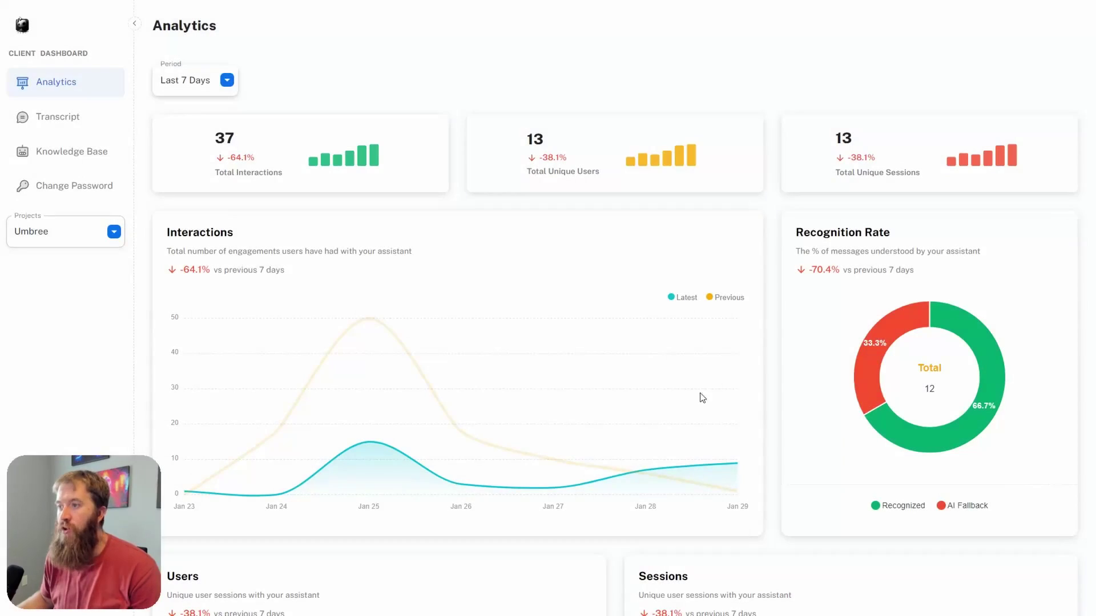
scroll(443, 387, down, 9)
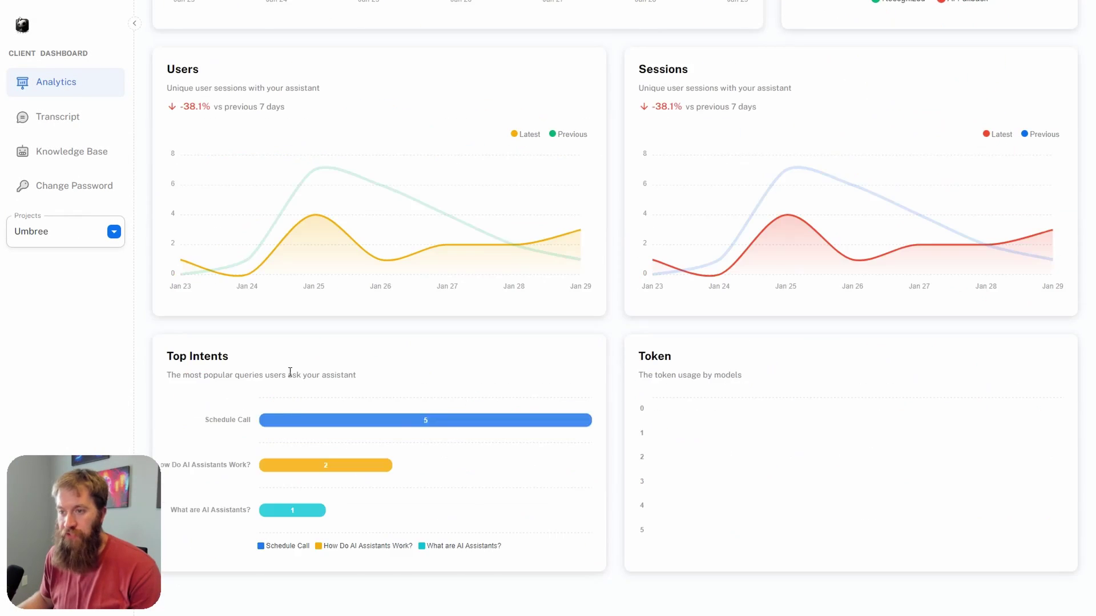
scroll(291, 394, up, 8)
scroll(294, 409, up, 1)
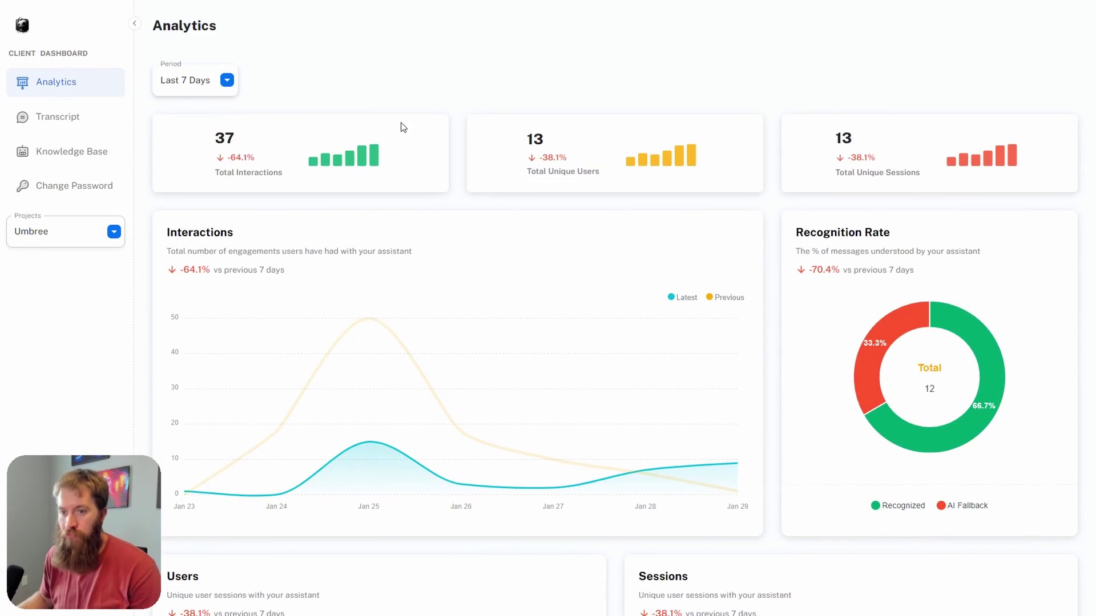
Step: Open Knowledge Base, then Umbree's Transcript page, checking the Projects dropdown keeps Umbree selected
click(71, 153)
click(67, 122)
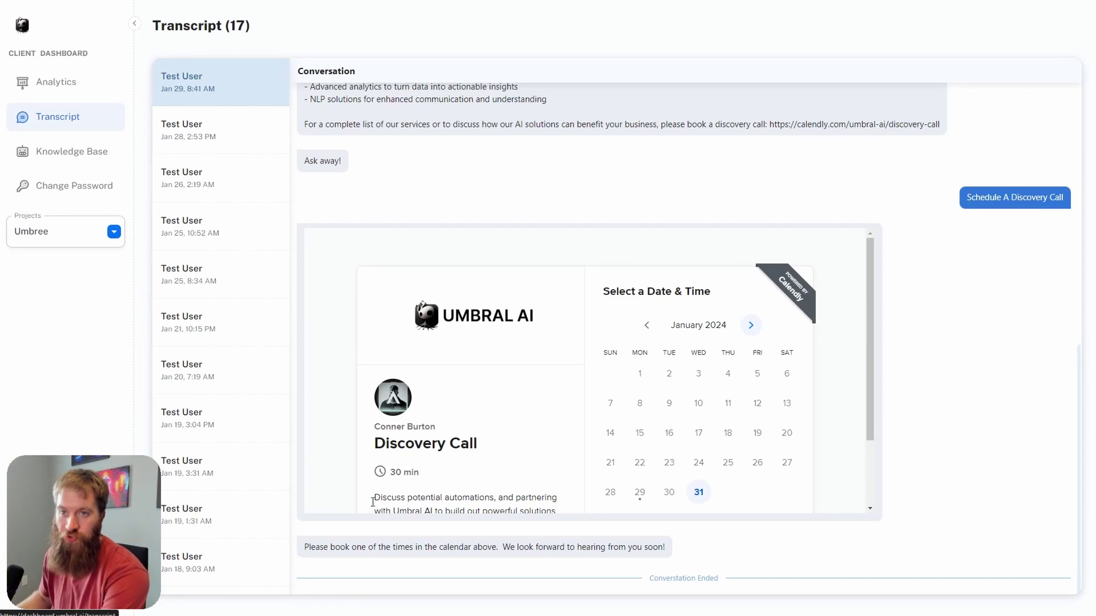
click(114, 233)
click(114, 236)
click(114, 236)
click(114, 234)
click(114, 234)
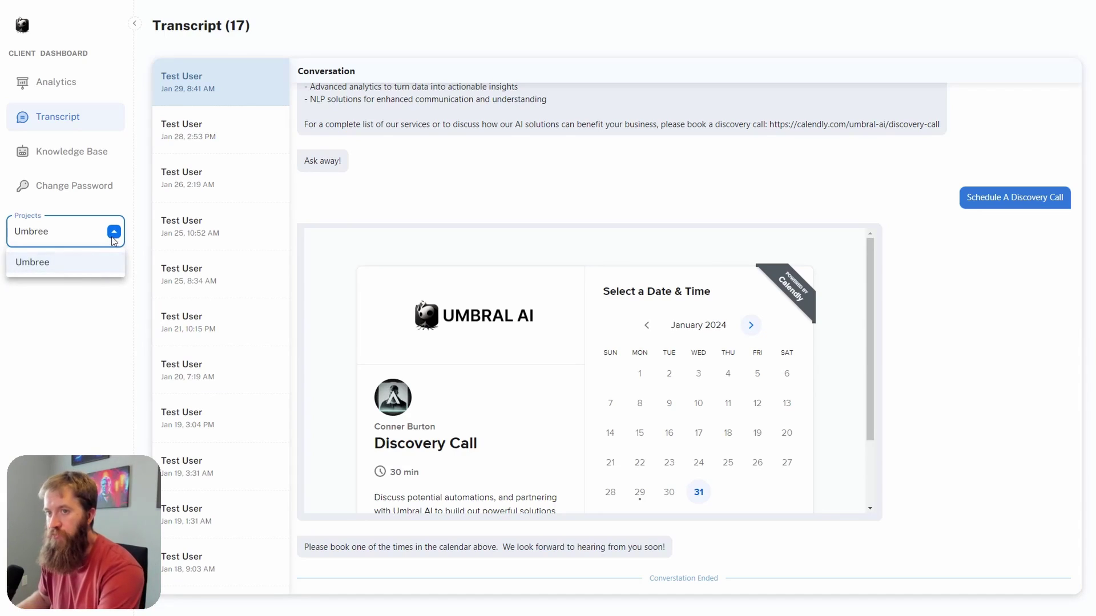
click(114, 240)
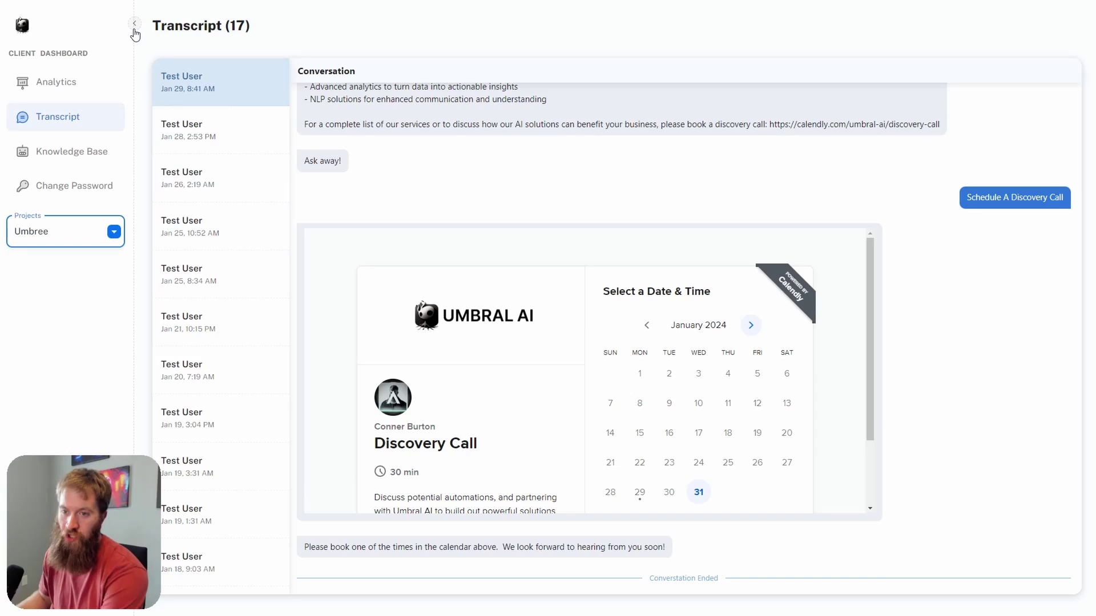